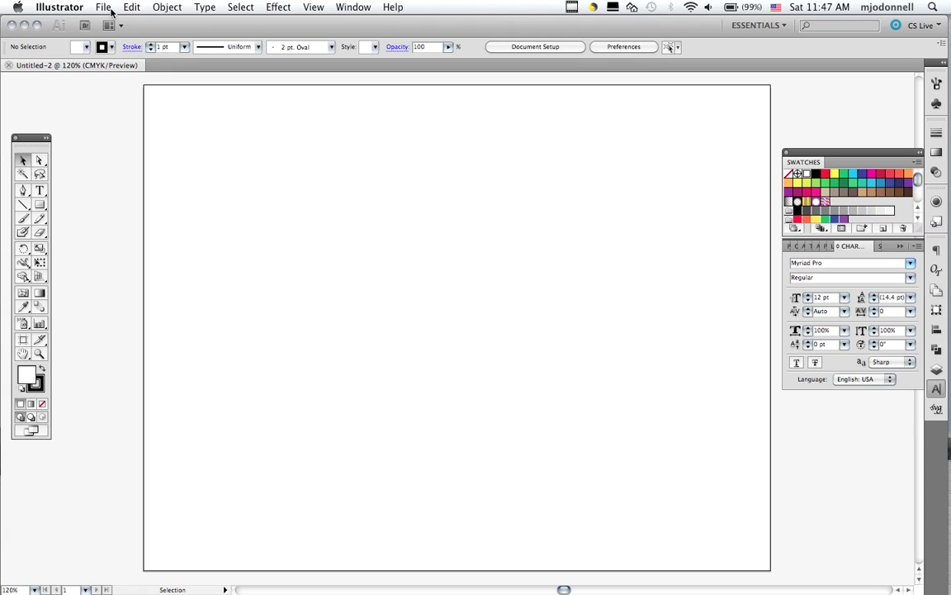
Step: Switch between Selection and Direct Selection, then zoom the blank artboard out to 50%
{"action": "key", "text": "a"}
{"action": "key", "text": "v"}
{"action": "key", "text": "a"}
{"action": "key", "text": "super+minus"}
{"action": "key", "text": "super+minus"}
{"action": "key", "text": "super+minus"}
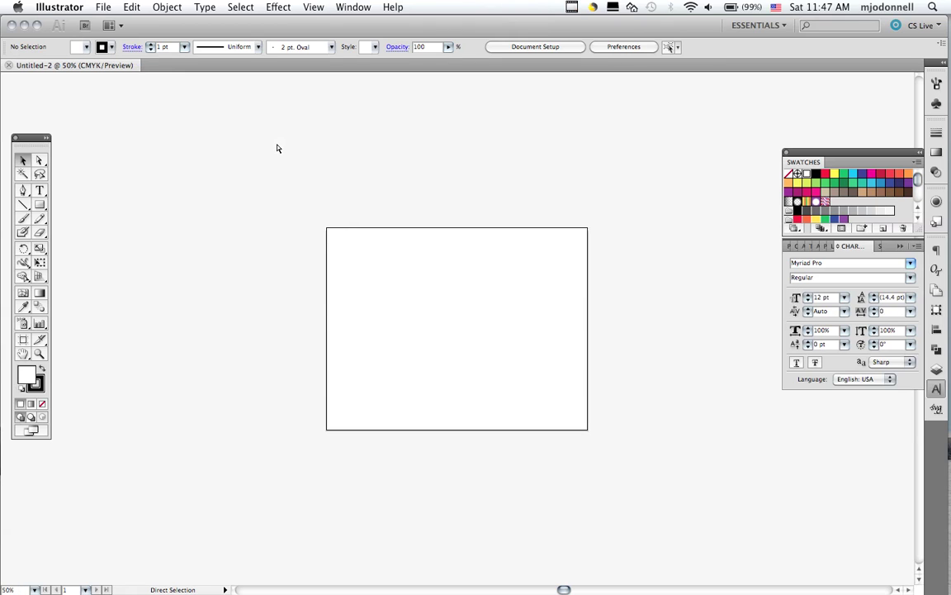
{"action": "key", "text": "v"}
Step: Place massis_01.jpg on the artboard as a linked image
{"action": "left_click", "coordinate": [105, 8]}
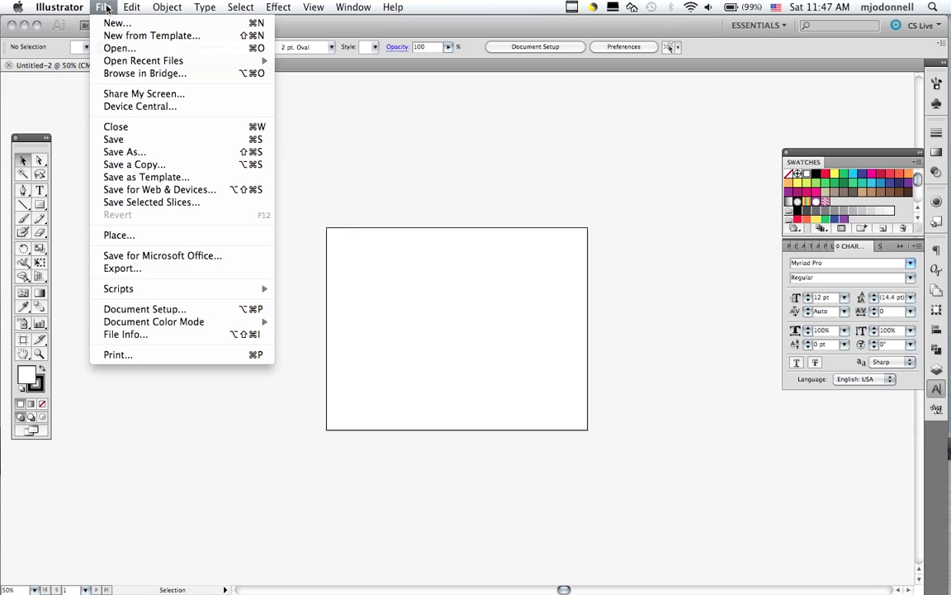
{"action": "left_click", "coordinate": [115, 234]}
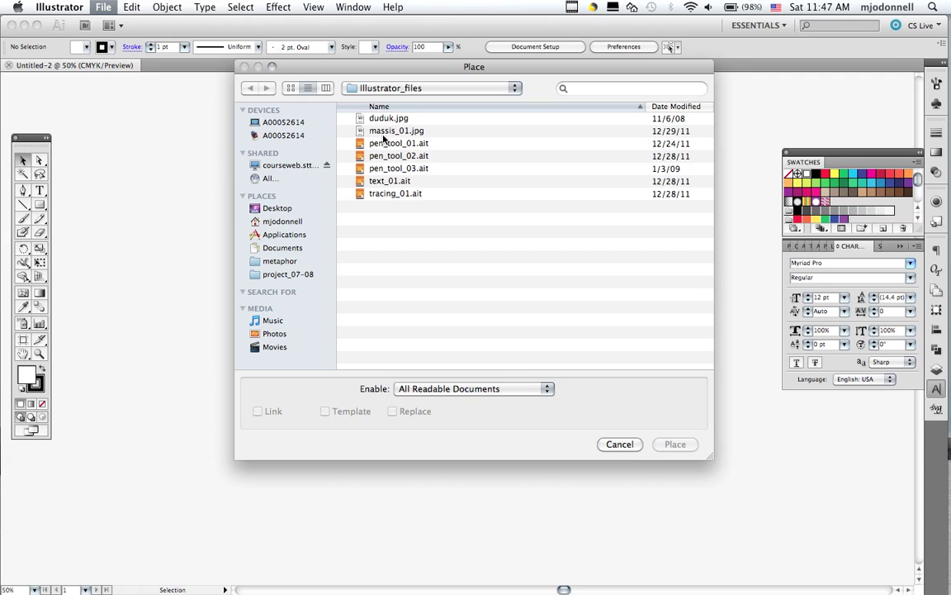
{"action": "left_click", "coordinate": [384, 135]}
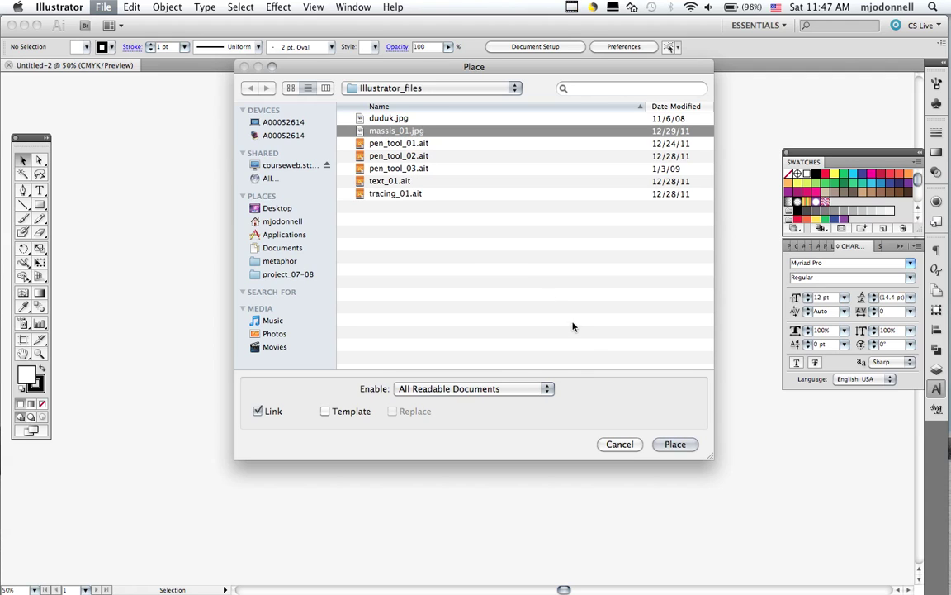
{"action": "left_click", "coordinate": [674, 445]}
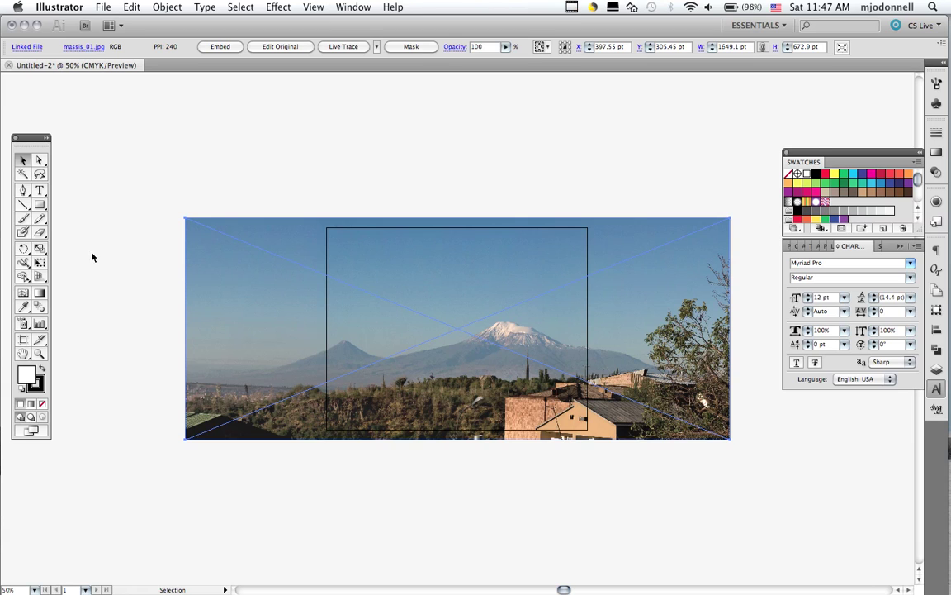
{"action": "left_click", "coordinate": [40, 249]}
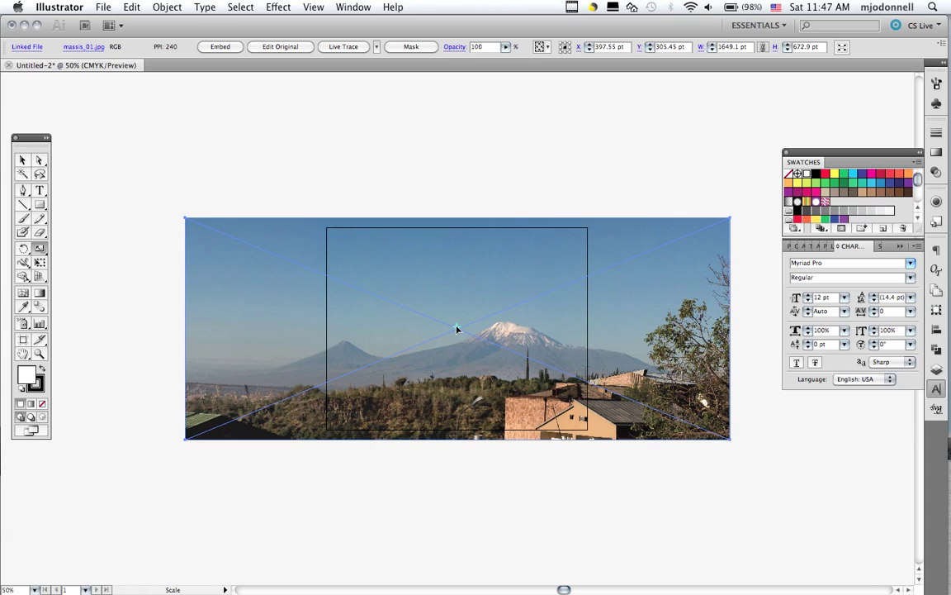
{"action": "left_click_drag", "start_coordinate": [733, 442], "coordinate": [608, 373]}
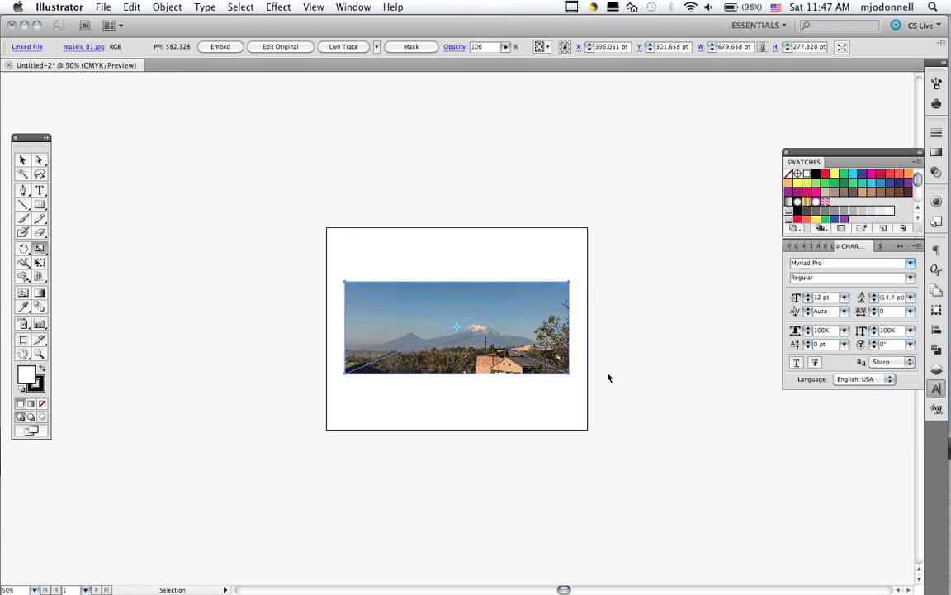
{"action": "key", "text": "super+z"}
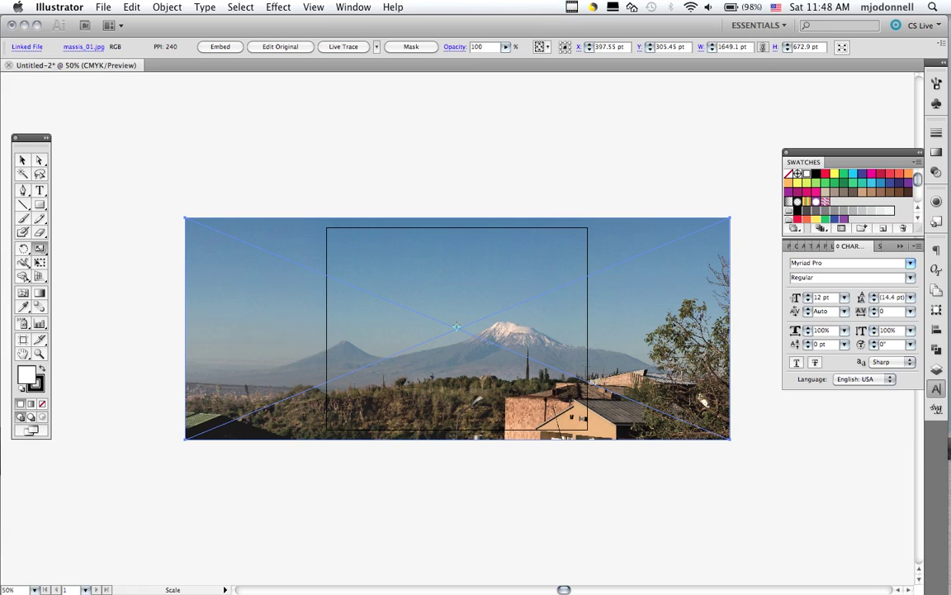
Step: Scale the photo uniformly to 40%, undoing a 25% try, and fit the artboard in the window
{"action": "left_click", "coordinate": [456, 327], "text": "alt"}
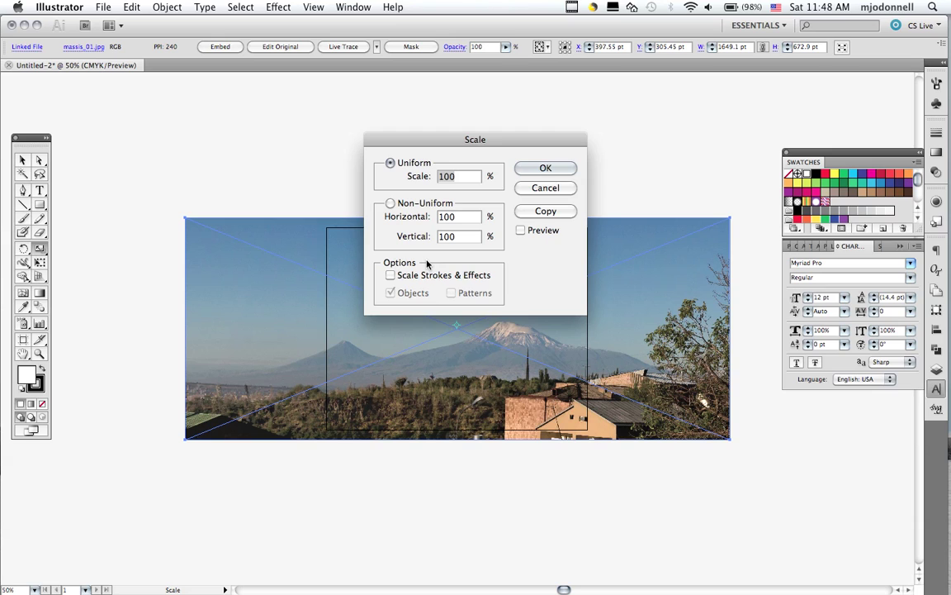
{"action": "type", "text": "25"}
{"action": "left_click", "coordinate": [519, 168]}
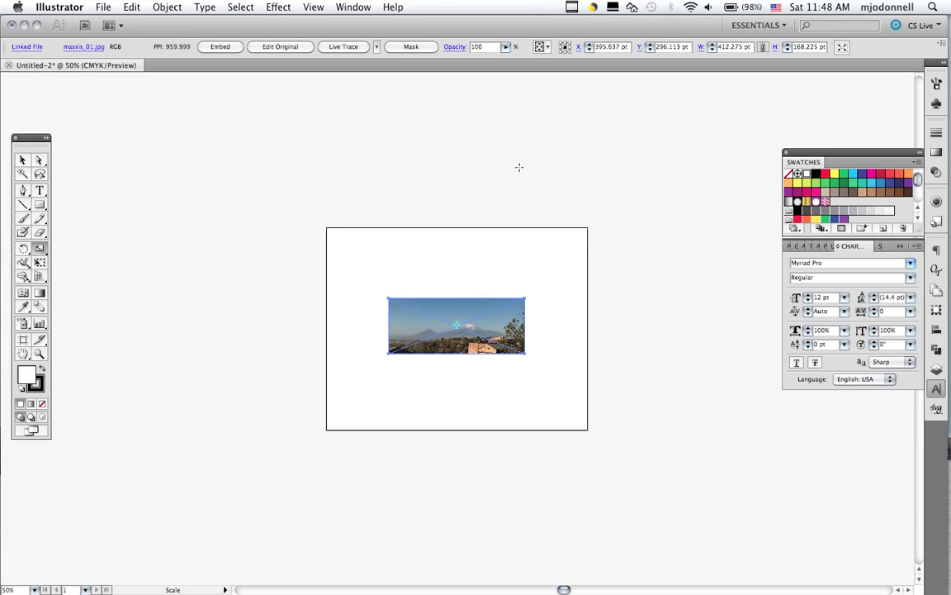
{"action": "key", "text": "super+z"}
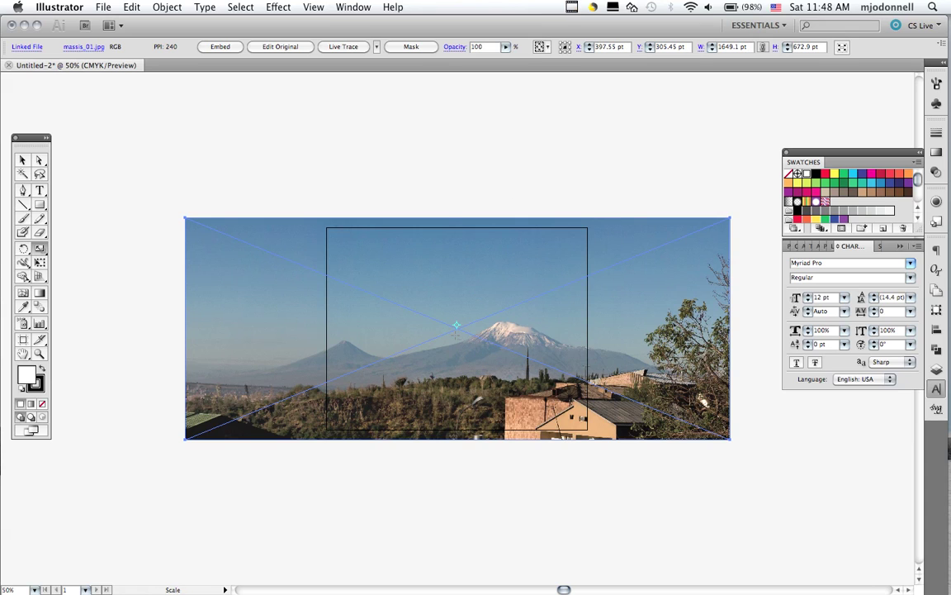
{"action": "left_click", "coordinate": [455, 335], "text": "alt"}
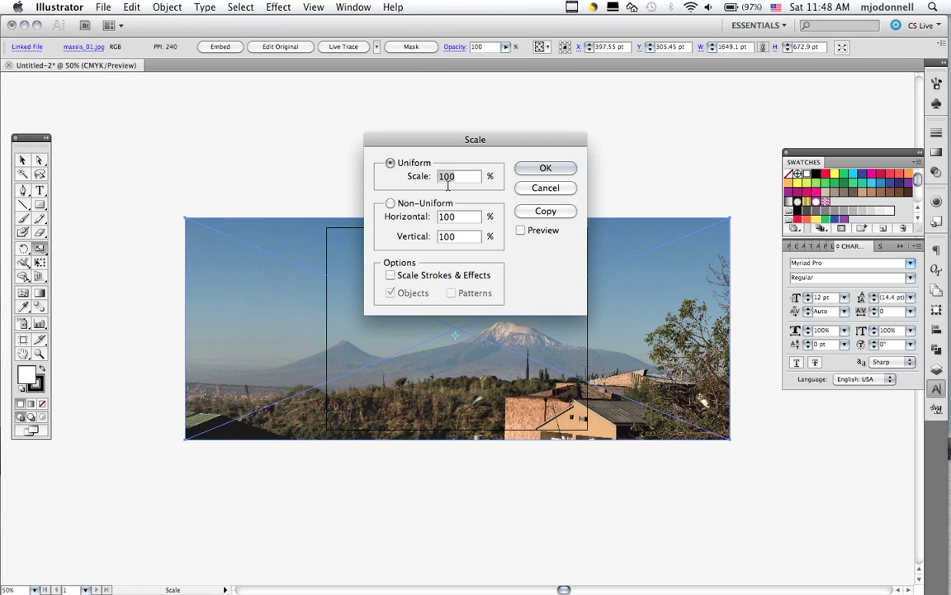
{"action": "type", "text": "40"}
{"action": "key", "text": "Return"}
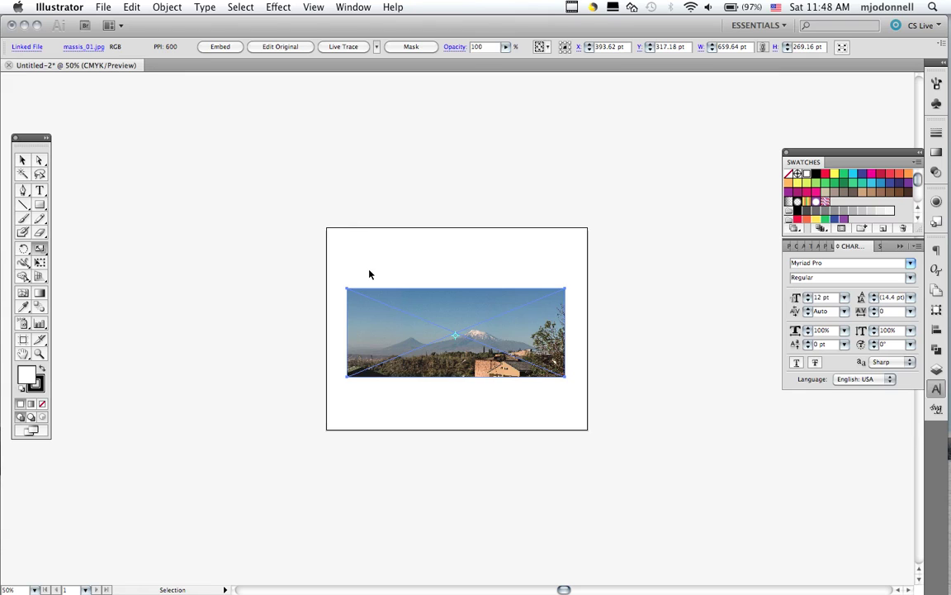
{"action": "key", "text": "super+0"}
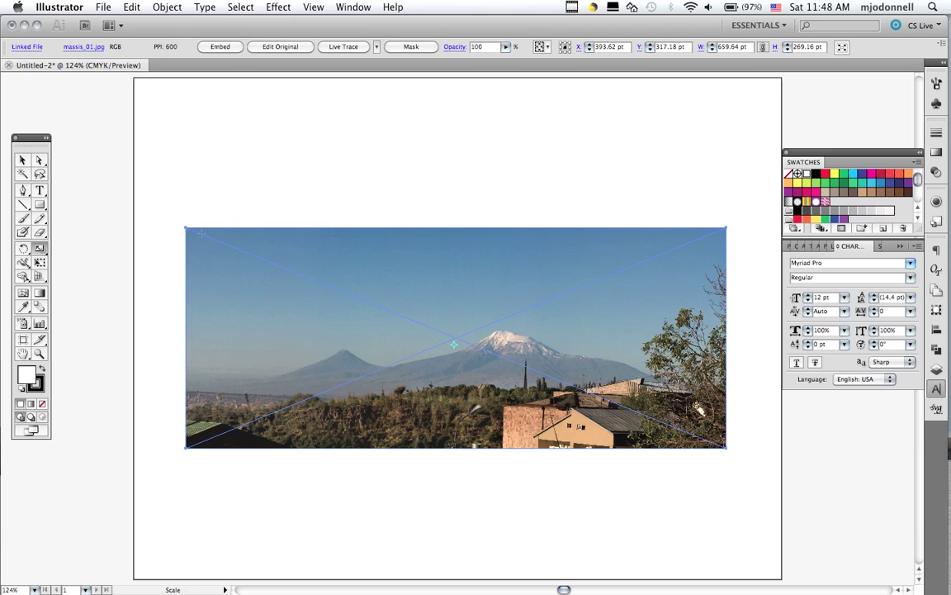
Step: Lock the massis_01.jpg photo in place and pick the Pen tool
{"action": "left_click", "coordinate": [169, 9]}
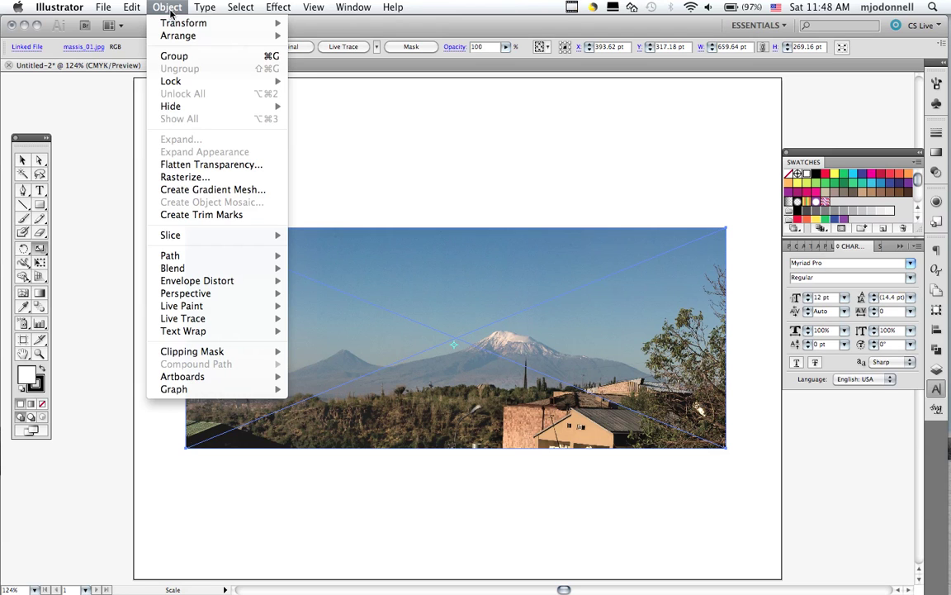
{"action": "mouse_move", "coordinate": [157, 79]}
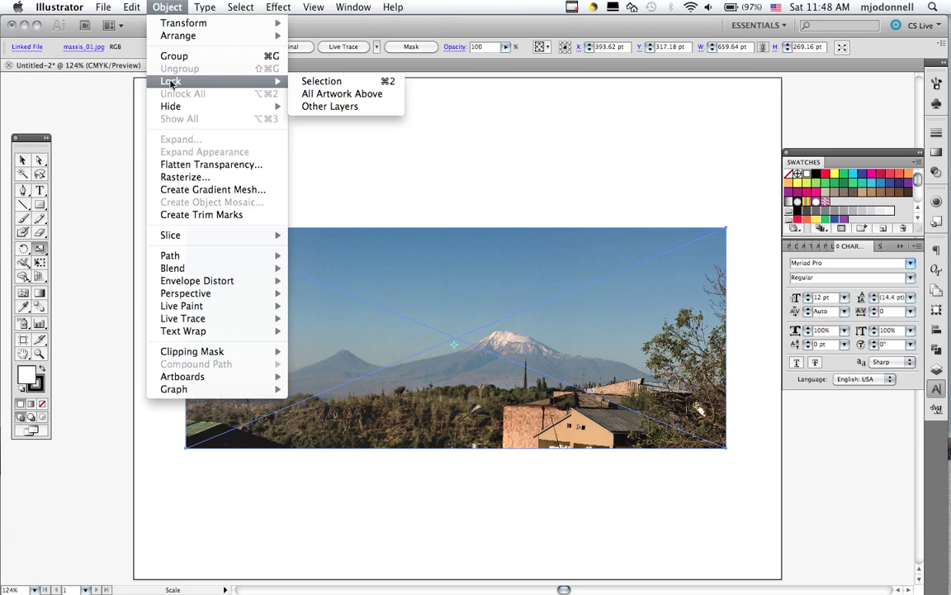
{"action": "left_click", "coordinate": [313, 83]}
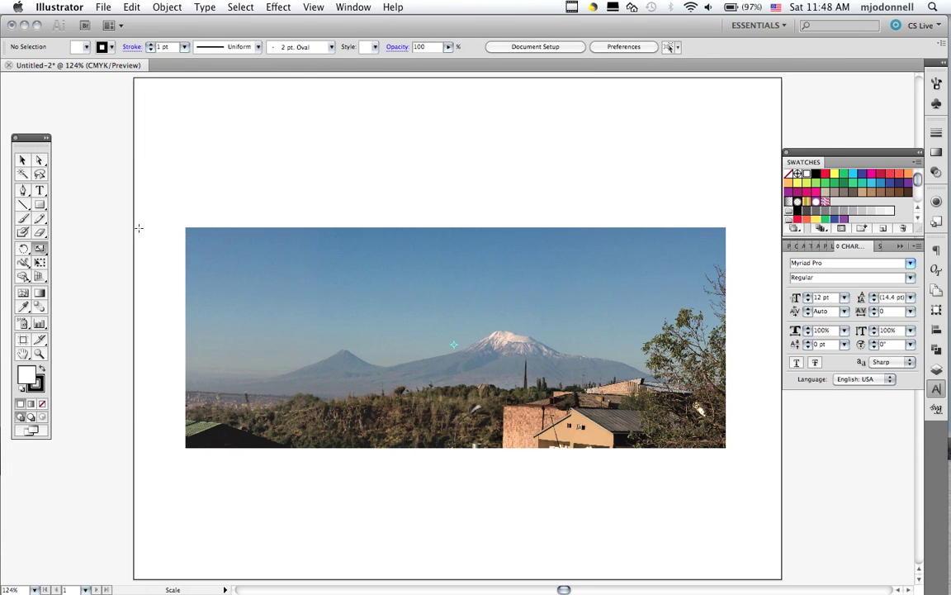
{"action": "left_click", "coordinate": [23, 189]}
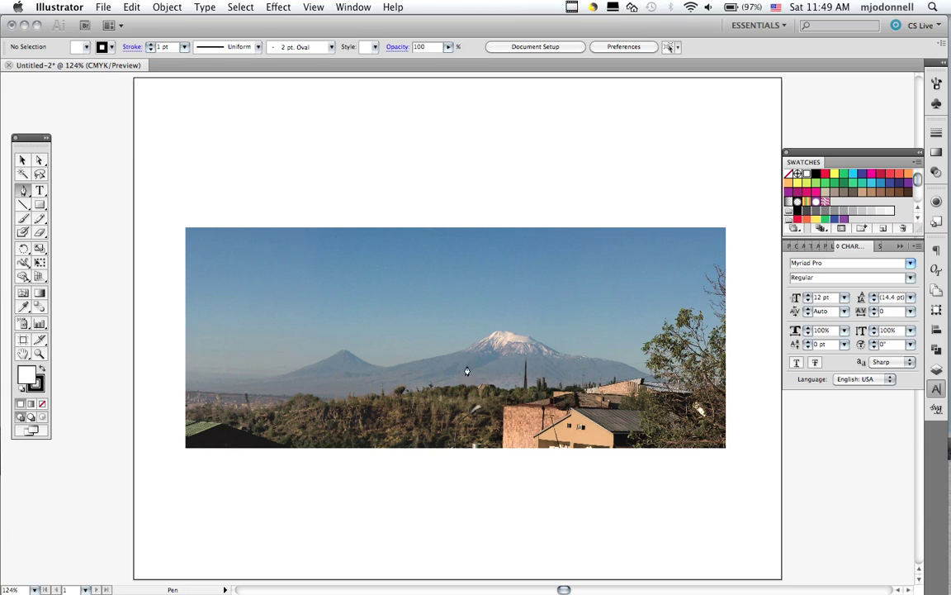
{"action": "key", "text": "super+space"}
Step: Zoom in on the smaller mountain and start a pen path along its left slope
{"action": "left_click_drag", "start_coordinate": [217, 325], "coordinate": [423, 405]}
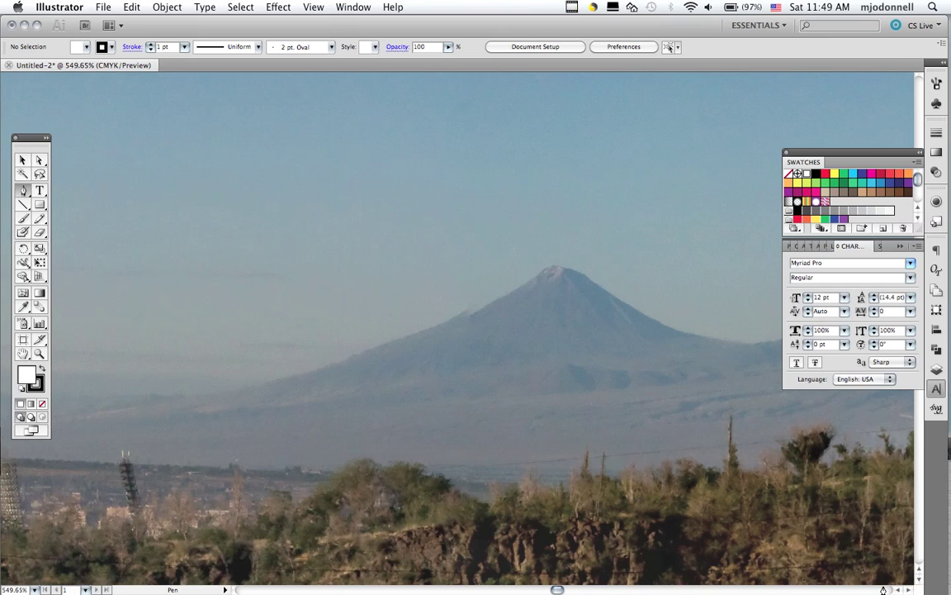
{"action": "scroll", "coordinate": [898, 589], "scroll_direction": "left", "scroll_amount": 10}
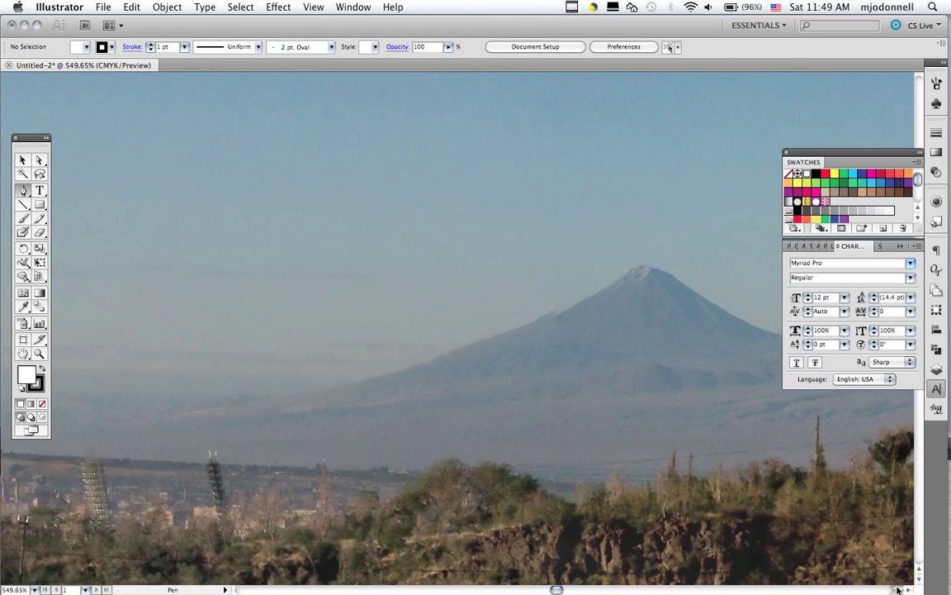
{"action": "scroll", "coordinate": [898, 589], "scroll_direction": "left", "scroll_amount": 2}
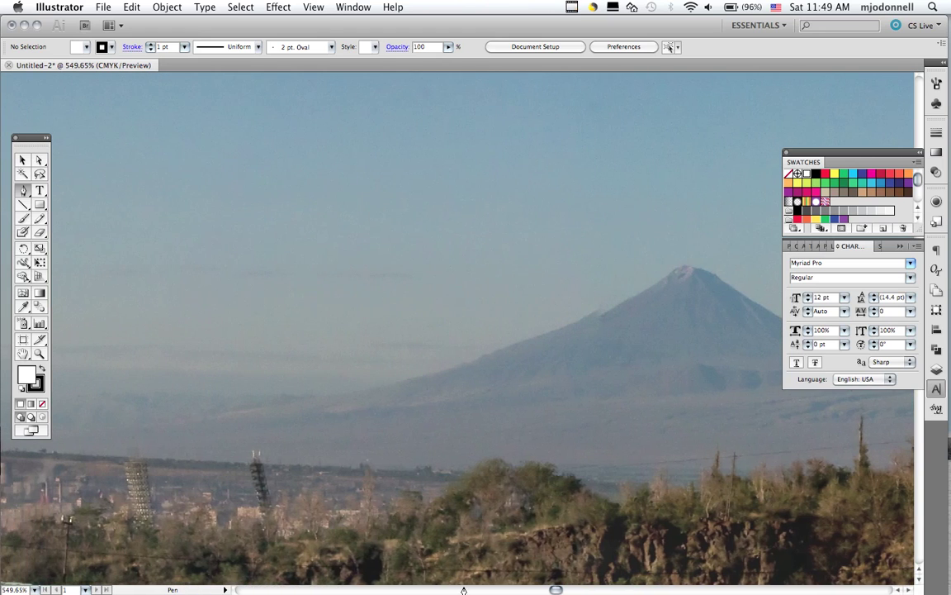
{"action": "left_click", "coordinate": [67, 431]}
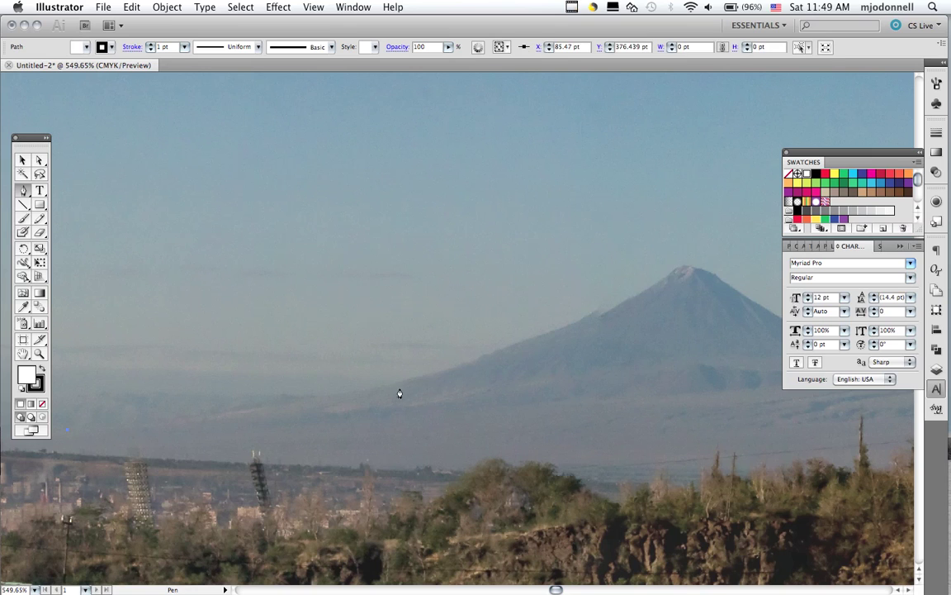
{"action": "left_click_drag", "start_coordinate": [388, 384], "coordinate": [476, 365]}
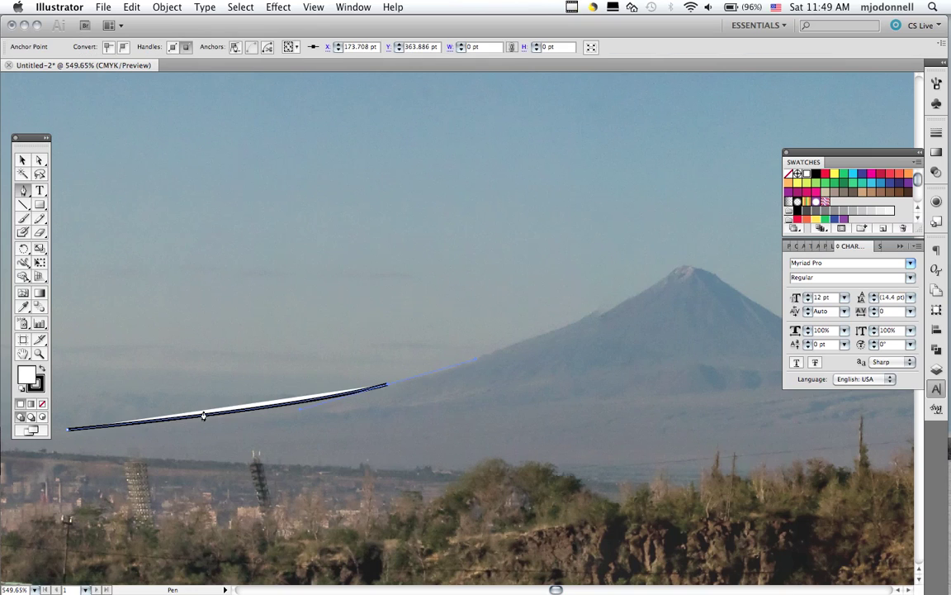
Step: Give the path no fill and a 0.25 pt stroke, then add the next anchor up the slope
{"action": "left_click", "coordinate": [43, 404]}
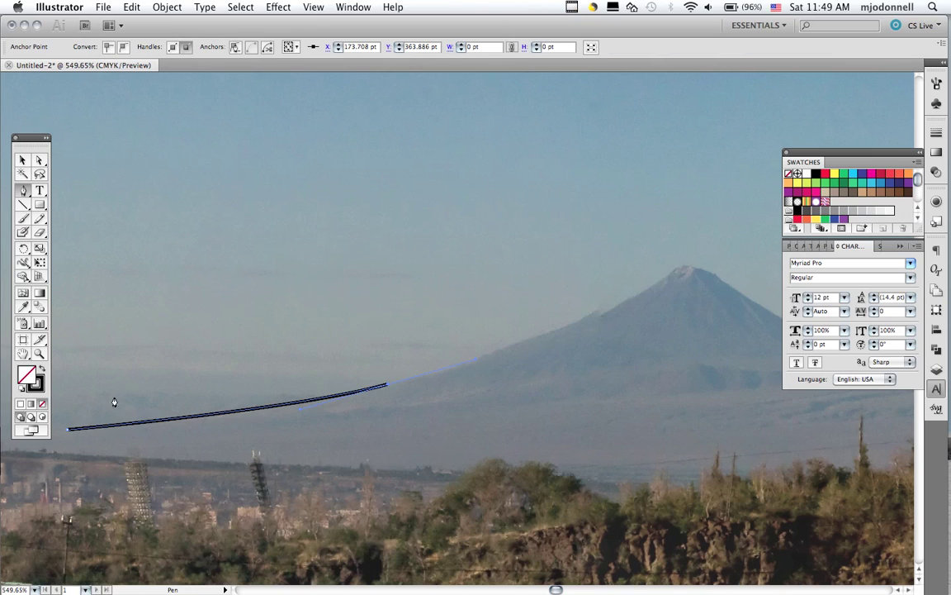
{"action": "left_click", "coordinate": [936, 133]}
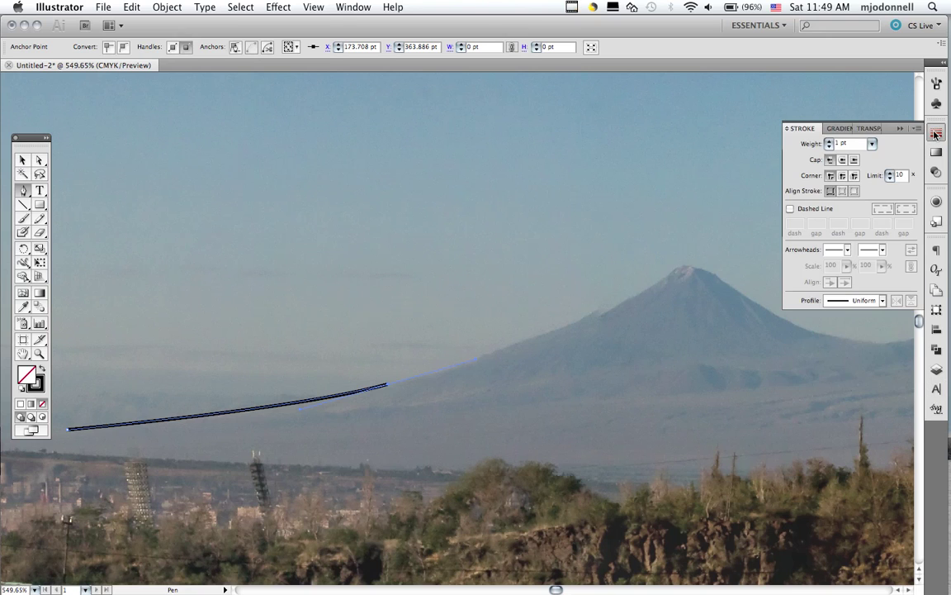
{"action": "left_click", "coordinate": [872, 143]}
{"action": "left_click", "coordinate": [863, 104]}
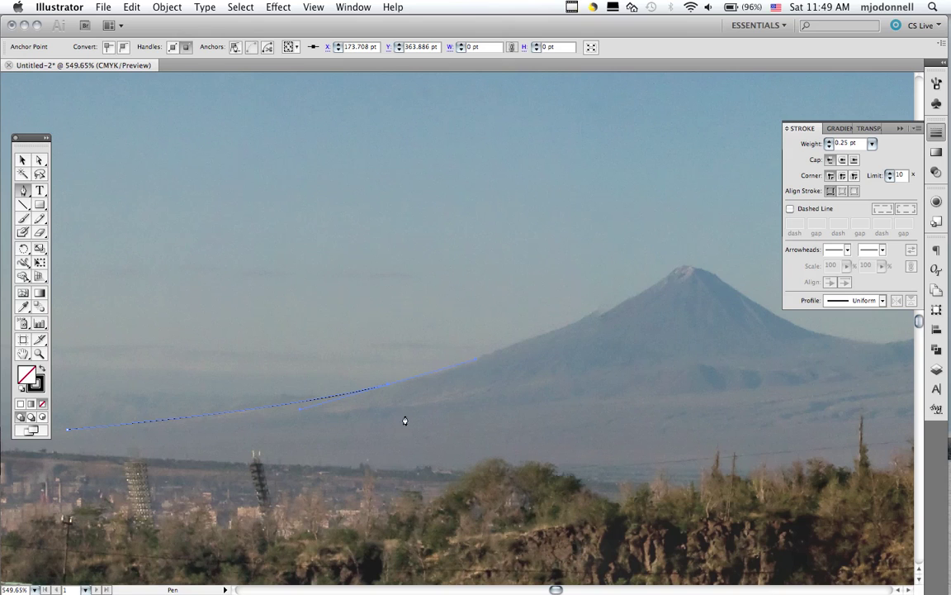
{"action": "left_click", "coordinate": [589, 318]}
Step: Trace the outline over the smaller peak and down its right slope, undoing a stray segment
{"action": "left_click_drag", "start_coordinate": [614, 304], "coordinate": [613, 304]}
{"action": "left_click", "coordinate": [598, 322]}
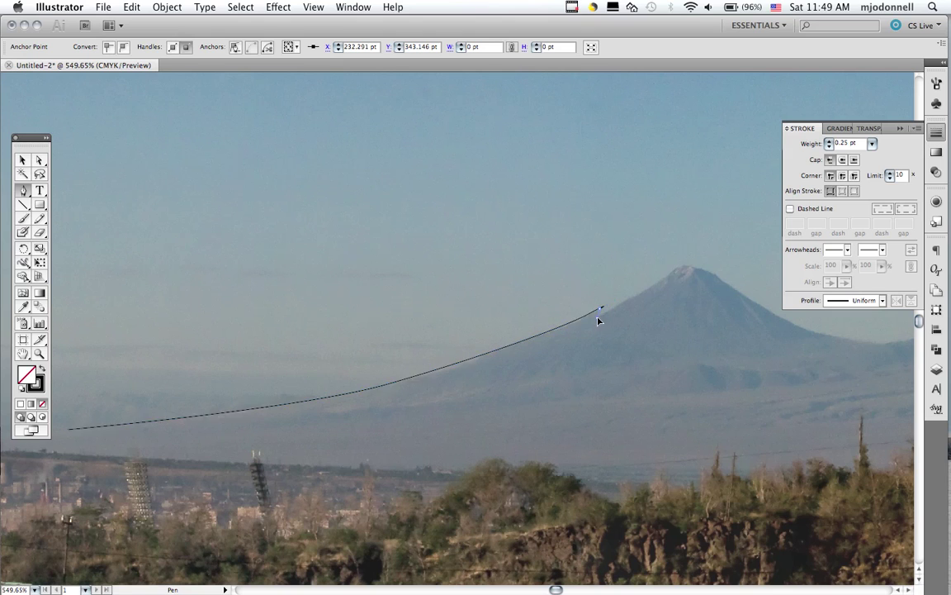
{"action": "left_click", "coordinate": [658, 286]}
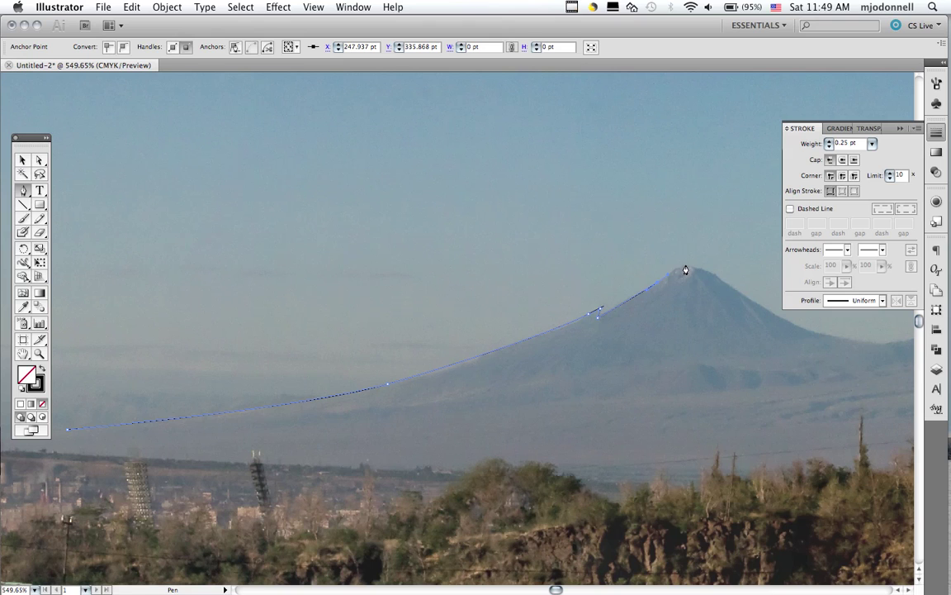
{"action": "left_click", "coordinate": [685, 270]}
{"action": "left_click", "coordinate": [719, 284], "text": "super"}
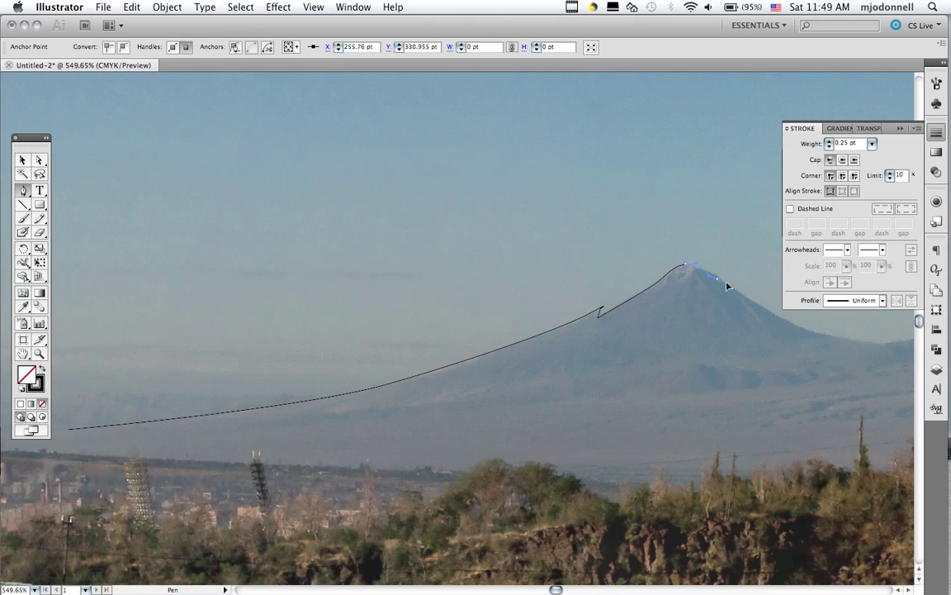
{"action": "left_click", "coordinate": [728, 289], "text": "super"}
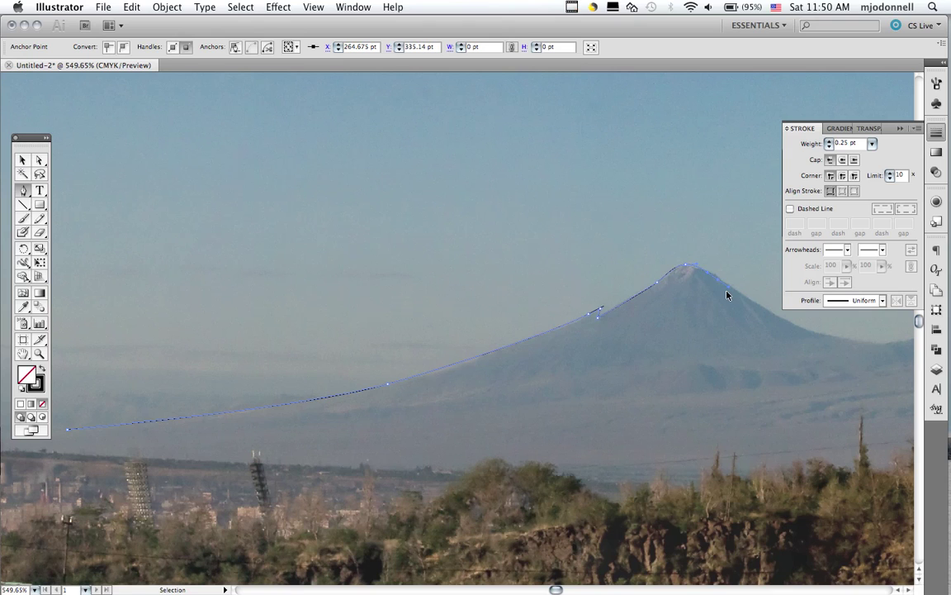
{"action": "key", "text": "super+z"}
{"action": "left_click", "coordinate": [718, 280], "text": "super"}
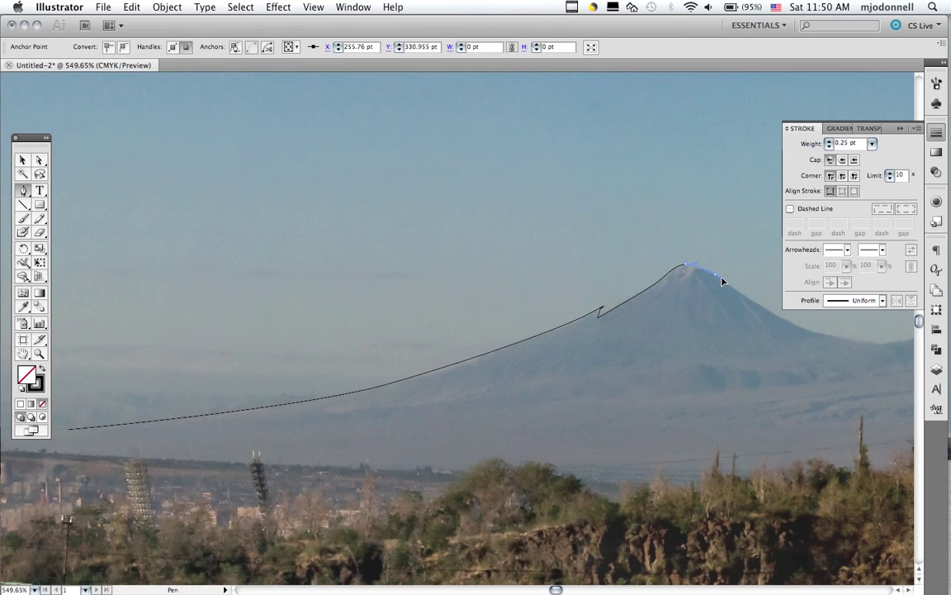
{"action": "left_click", "coordinate": [723, 281], "text": "super"}
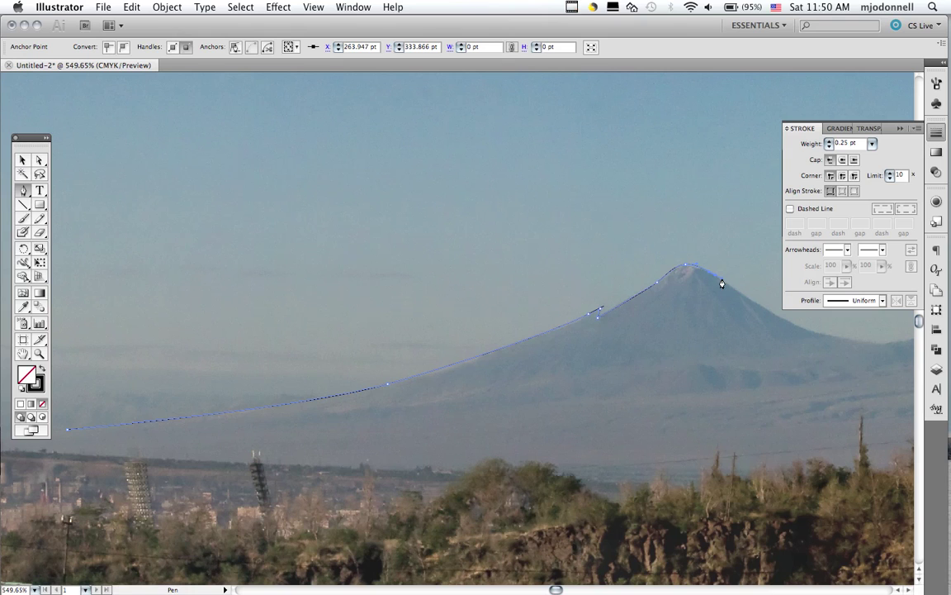
{"action": "left_click", "coordinate": [780, 319]}
{"action": "left_click_drag", "start_coordinate": [909, 590], "coordinate": [909, 589]}
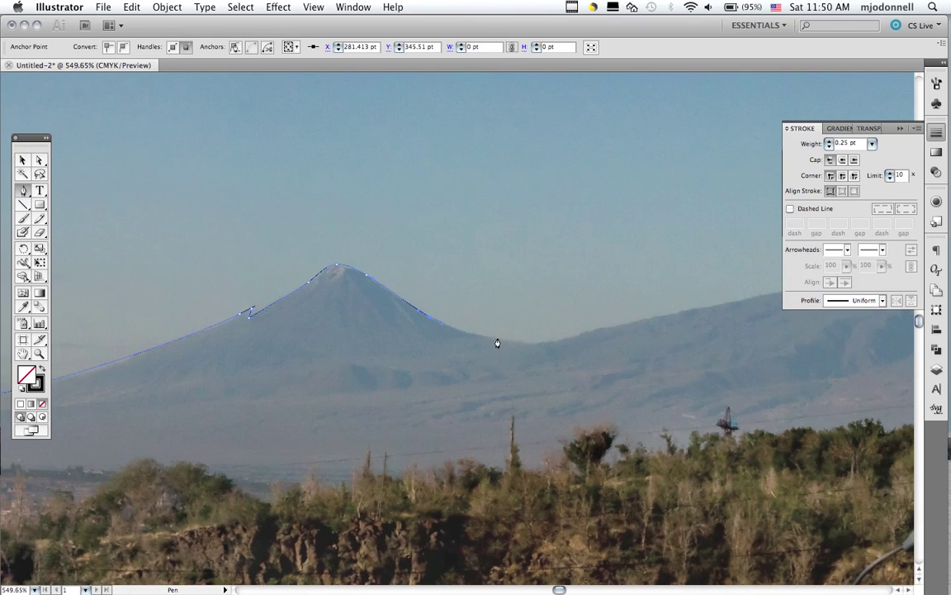
Step: Continue the outline through the saddle and up the larger mountain to below its snowy summit
{"action": "left_click_drag", "start_coordinate": [479, 339], "coordinate": [550, 346]}
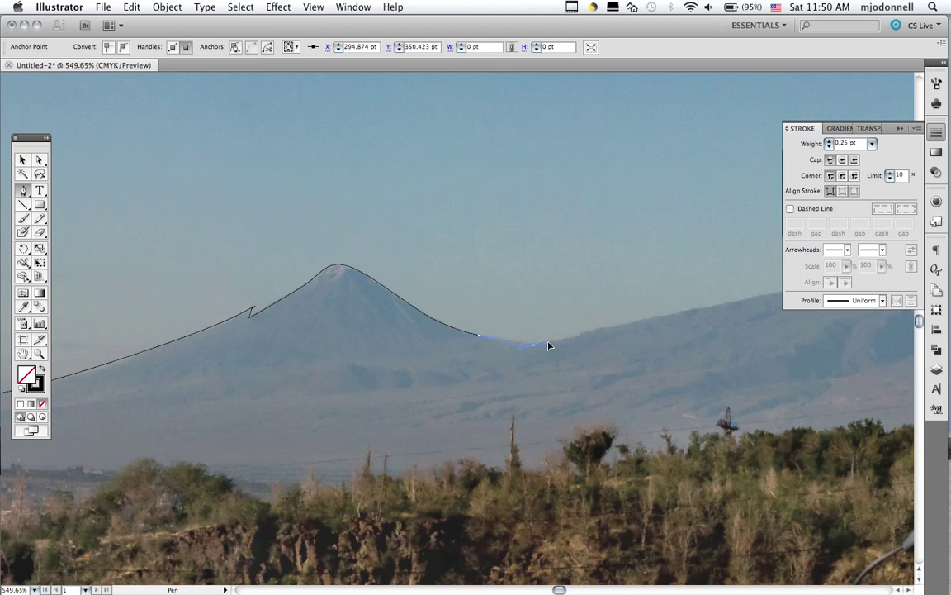
{"action": "left_click", "coordinate": [697, 309]}
{"action": "left_click", "coordinate": [727, 305]}
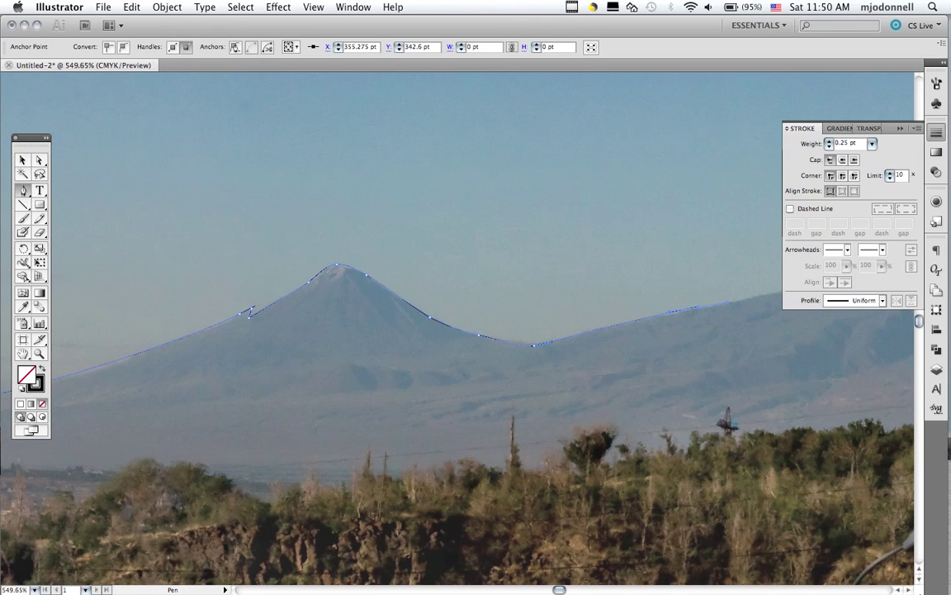
{"action": "scroll", "coordinate": [908, 590], "scroll_direction": "right", "scroll_amount": 10}
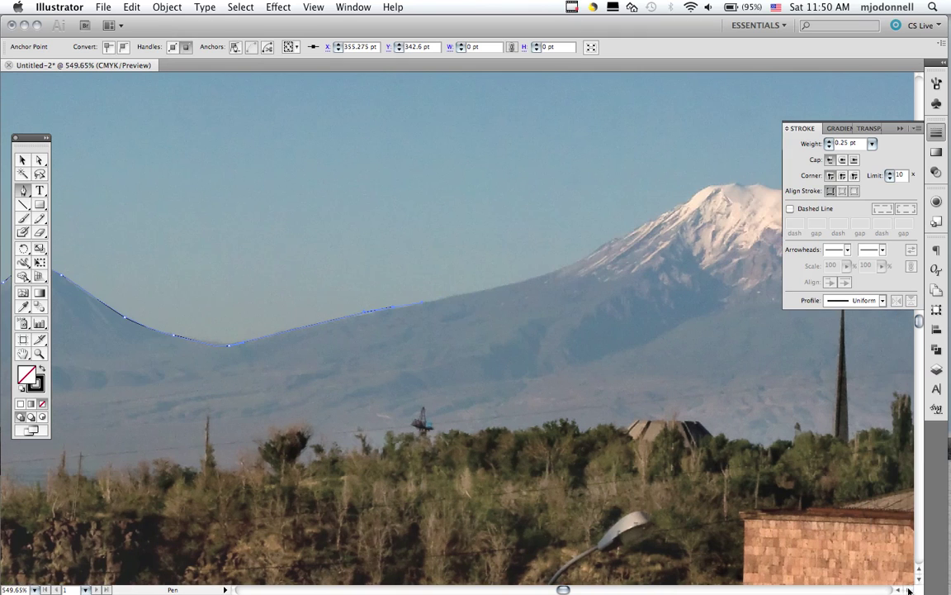
{"action": "left_click", "coordinate": [553, 271]}
{"action": "left_click_drag", "start_coordinate": [579, 266], "coordinate": [590, 255]}
{"action": "left_click_drag", "start_coordinate": [657, 220], "coordinate": [681, 206]}
{"action": "left_click", "coordinate": [690, 207]}
{"action": "left_click", "coordinate": [693, 203], "text": "super"}
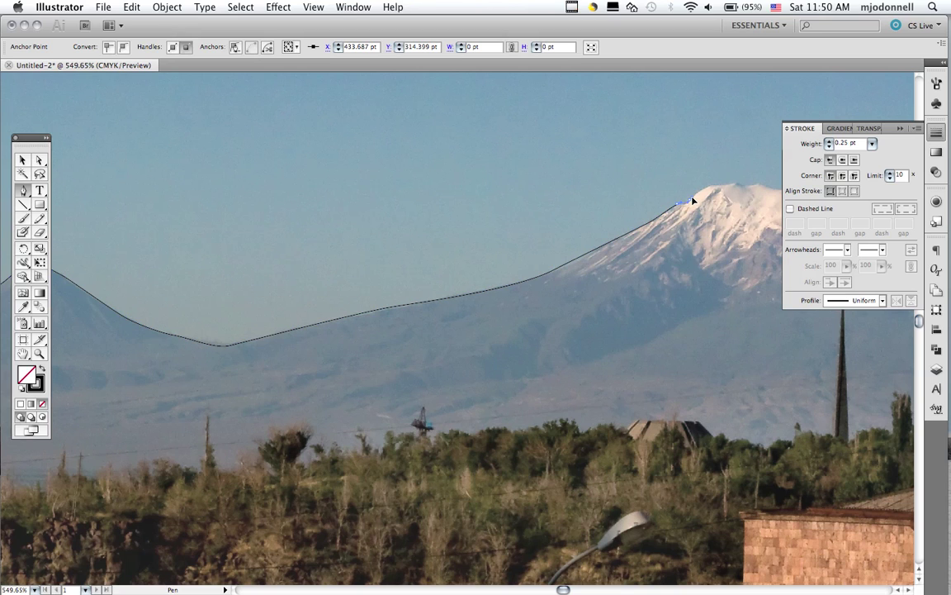
{"action": "left_click", "coordinate": [692, 201], "text": "super"}
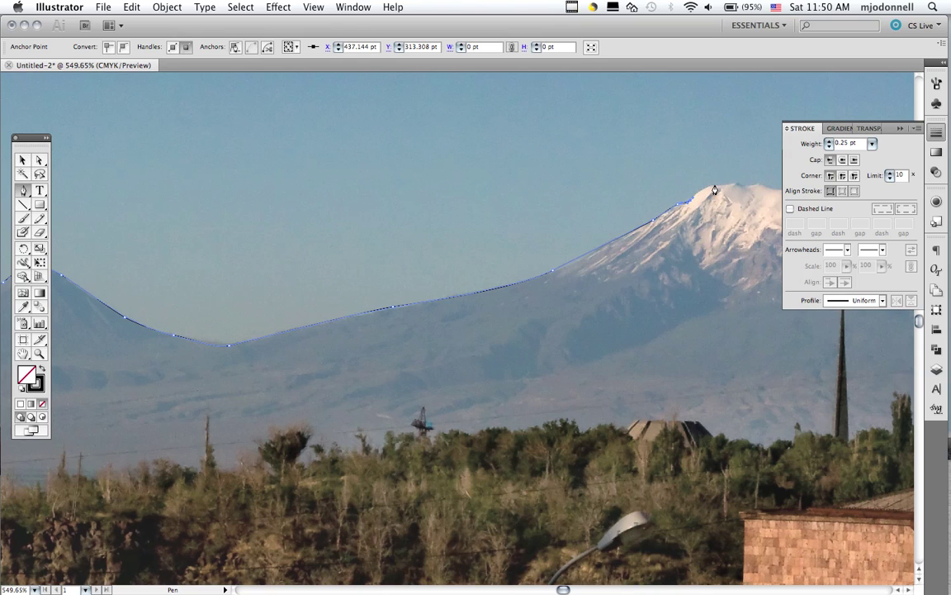
{"action": "left_click_drag", "start_coordinate": [613, 163], "coordinate": [818, 286]}
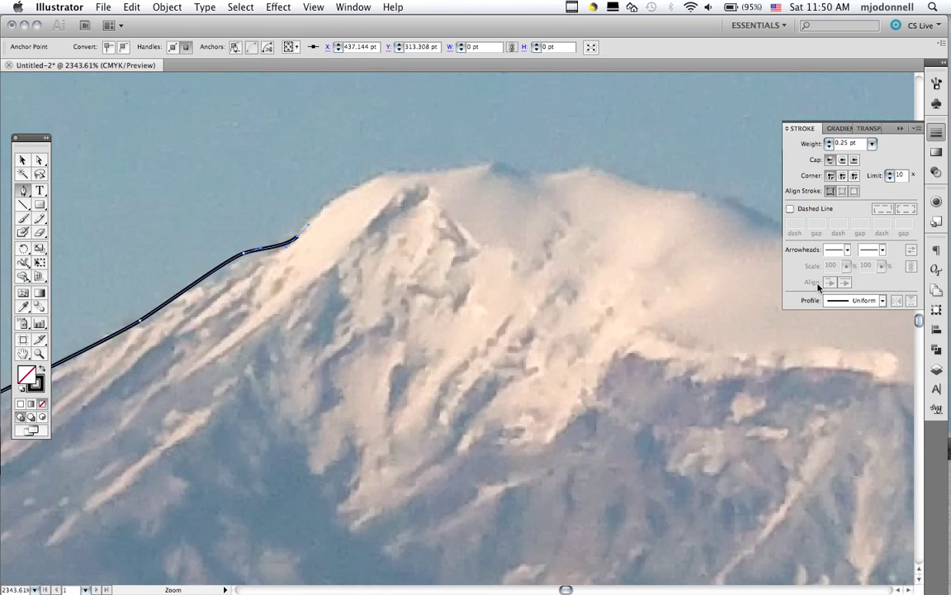
Step: Trace the outline over the summit's wavy top and down the snowcap edge to the right slope
{"action": "left_click", "coordinate": [351, 190]}
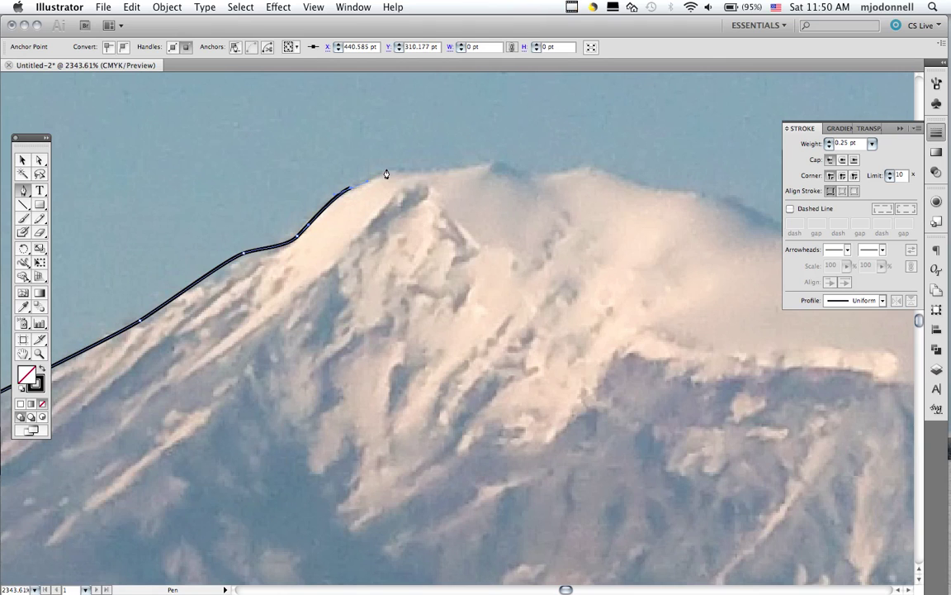
{"action": "mouse_move", "coordinate": [384, 171]}
{"action": "left_mouse_down"}
{"action": "mouse_move", "coordinate": [499, 163]}
{"action": "mouse_move", "coordinate": [531, 179]}
{"action": "mouse_move", "coordinate": [605, 165]}
{"action": "mouse_move", "coordinate": [643, 195]}
{"action": "mouse_move", "coordinate": [716, 196]}
{"action": "left_mouse_up"}
{"action": "left_click", "coordinate": [436, 173], "text": "super"}
{"action": "left_click", "coordinate": [728, 202]}
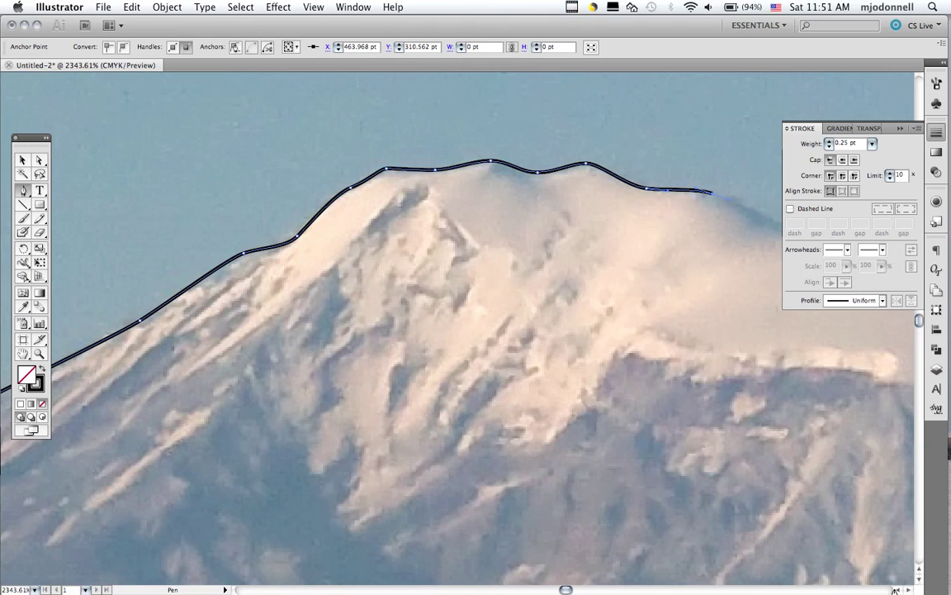
{"action": "scroll", "coordinate": [906, 590], "scroll_direction": "right", "scroll_amount": 15}
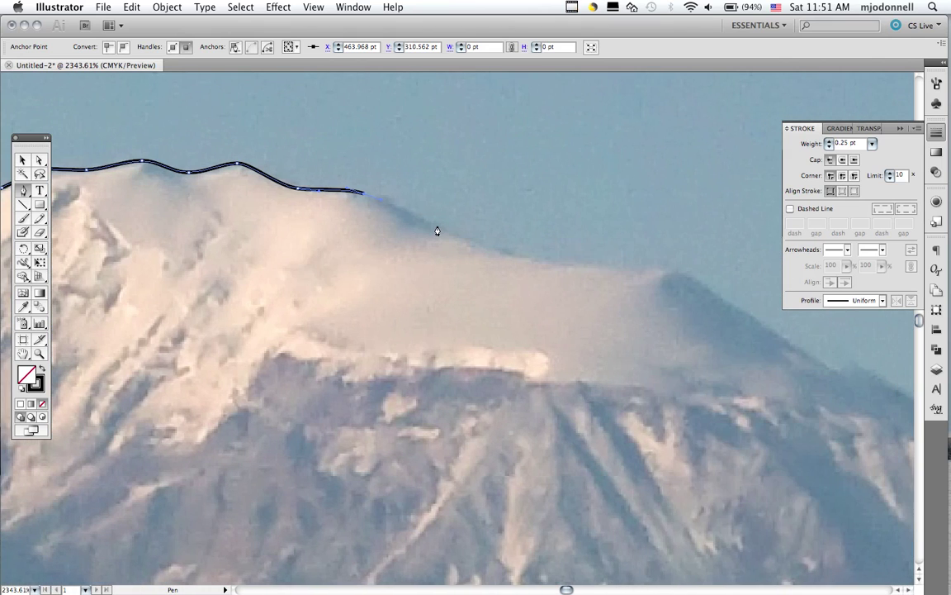
{"action": "left_click", "coordinate": [436, 223]}
{"action": "left_click", "coordinate": [531, 260]}
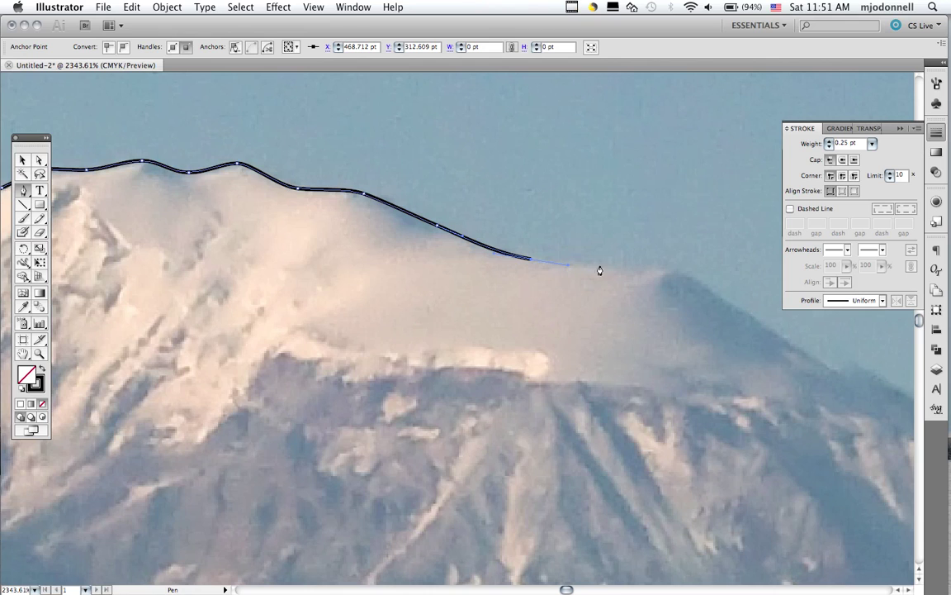
{"action": "left_click", "coordinate": [672, 269]}
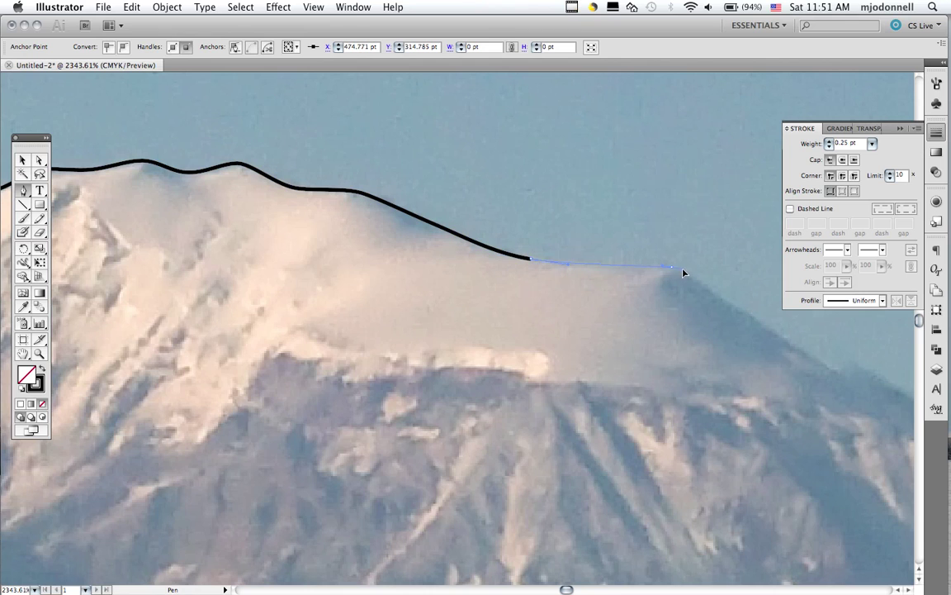
{"action": "left_click", "coordinate": [749, 322]}
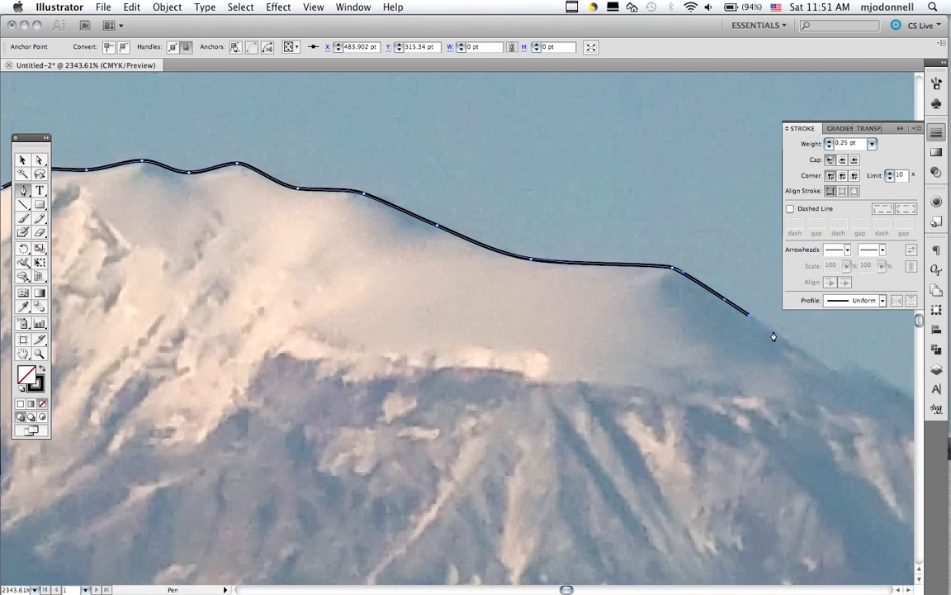
{"action": "left_click", "coordinate": [908, 589]}
{"action": "left_click", "coordinate": [907, 590]}
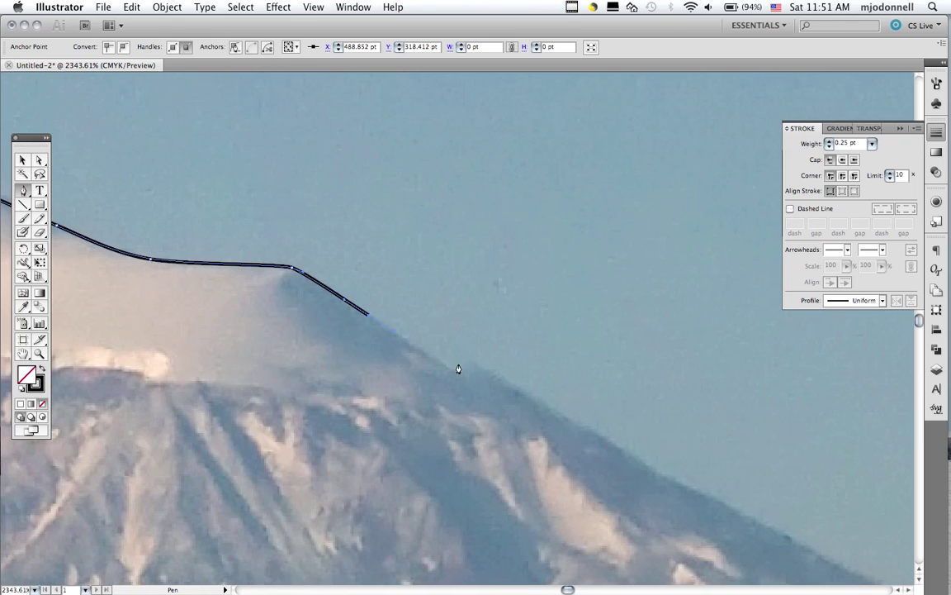
Step: Continue the outline down the right slope and zoom out to see more of the mountain
{"action": "left_click", "coordinate": [450, 366]}
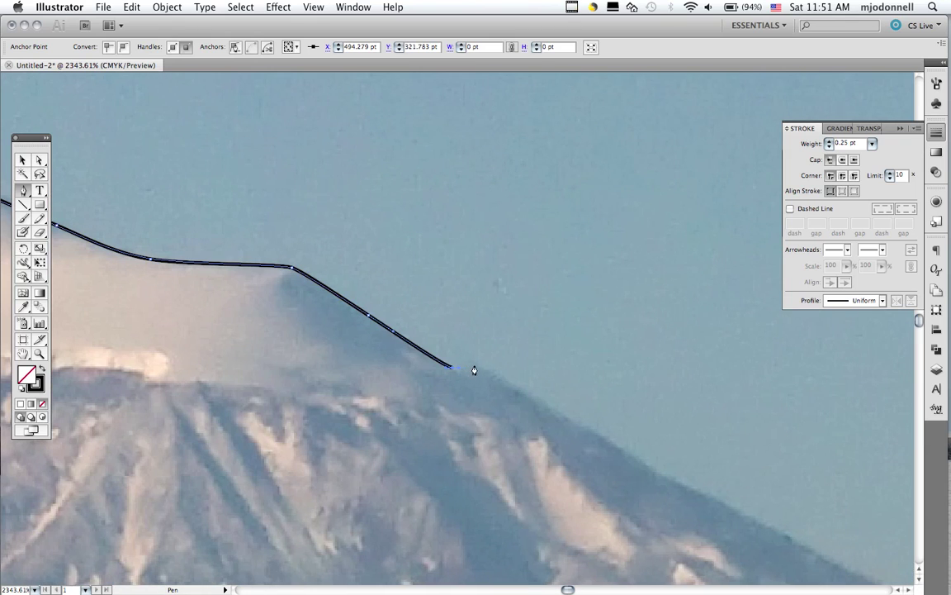
{"action": "left_click", "coordinate": [486, 369], "text": "super"}
{"action": "key", "text": "super+z"}
{"action": "left_click", "coordinate": [559, 414], "text": "super"}
{"action": "key", "text": "super"}
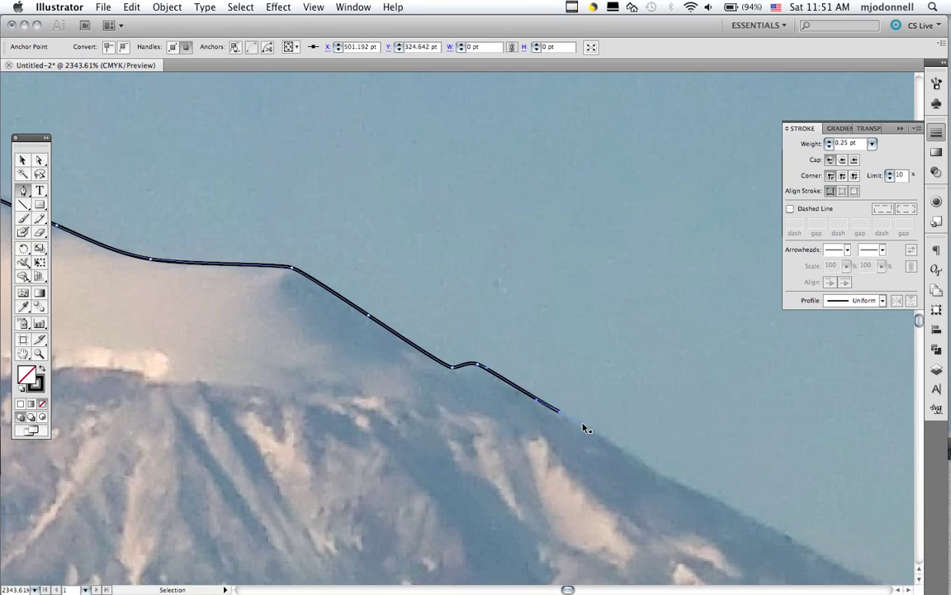
{"action": "key", "text": "super+minus"}
{"action": "key", "text": "super+minus"}
{"action": "key", "text": "super+minus"}
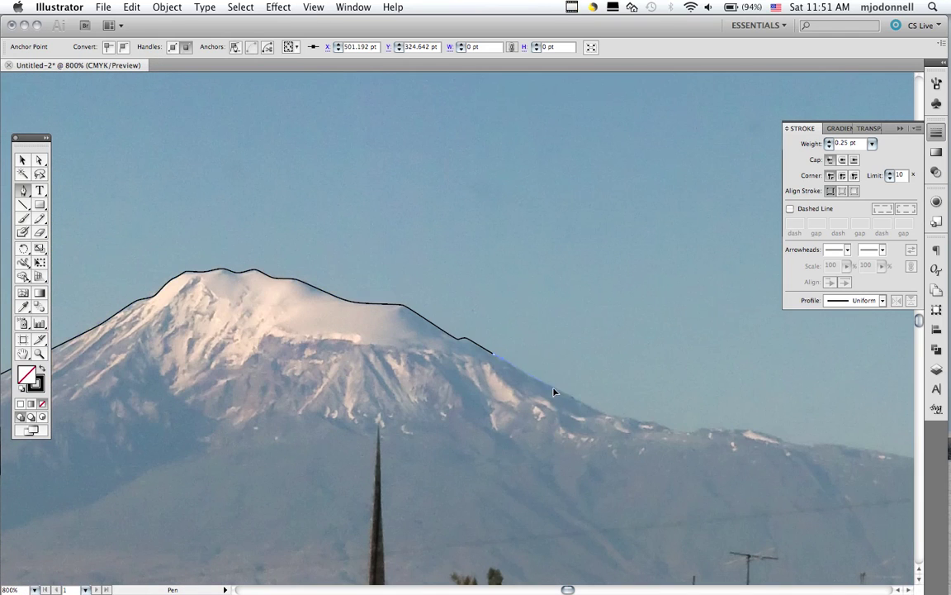
Step: Add a series of anchors along the lower ridge, extending the outline to the right
{"action": "left_click", "coordinate": [573, 401]}
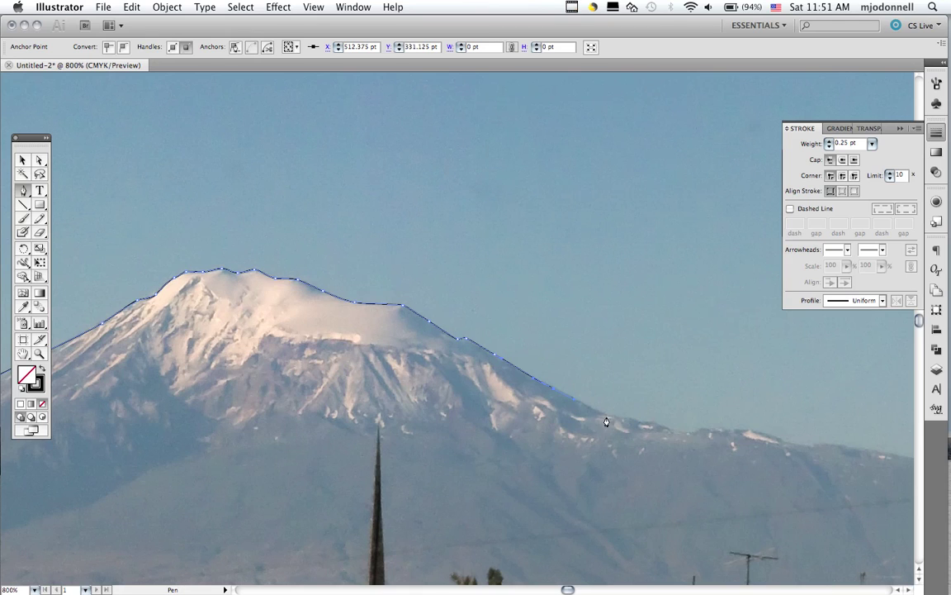
{"action": "left_click", "coordinate": [607, 415]}
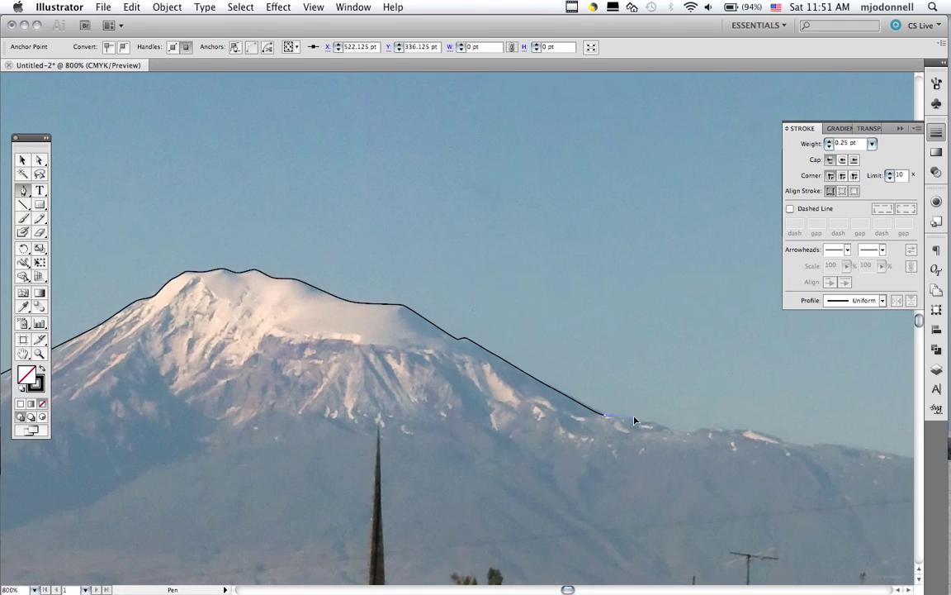
{"action": "left_click", "coordinate": [641, 422]}
{"action": "left_click", "coordinate": [645, 424]}
{"action": "left_click", "coordinate": [667, 429]}
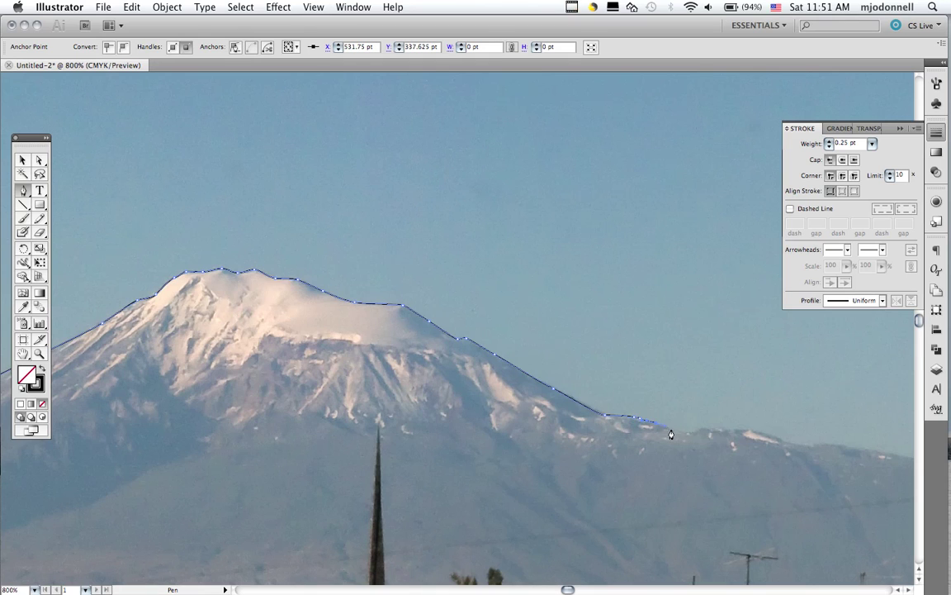
{"action": "left_click", "coordinate": [686, 430]}
{"action": "left_click", "coordinate": [709, 429]}
{"action": "left_click", "coordinate": [750, 430]}
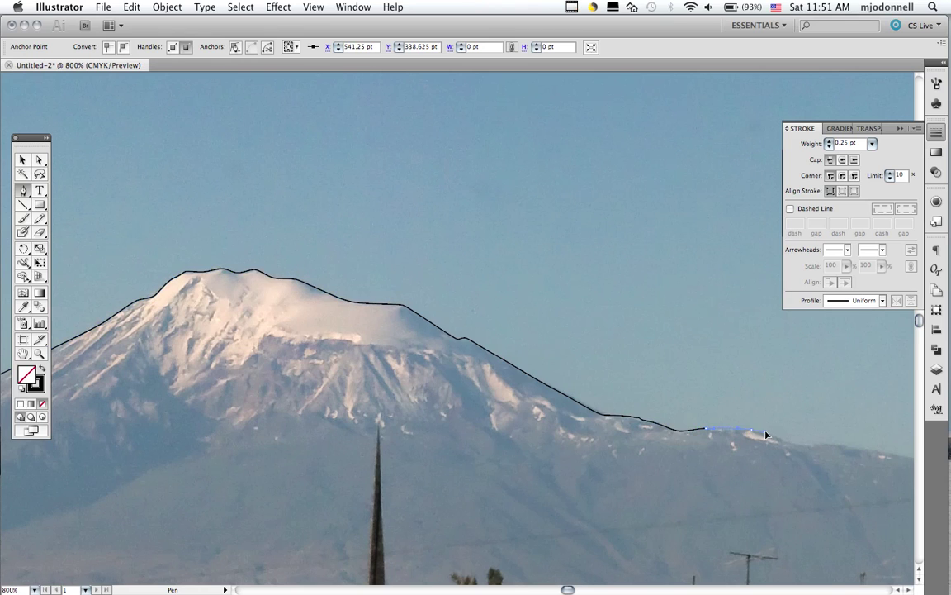
{"action": "left_click", "coordinate": [801, 446], "text": "super"}
{"action": "left_click", "coordinate": [792, 443]}
{"action": "left_click", "coordinate": [860, 452]}
{"action": "left_click", "coordinate": [907, 589]}
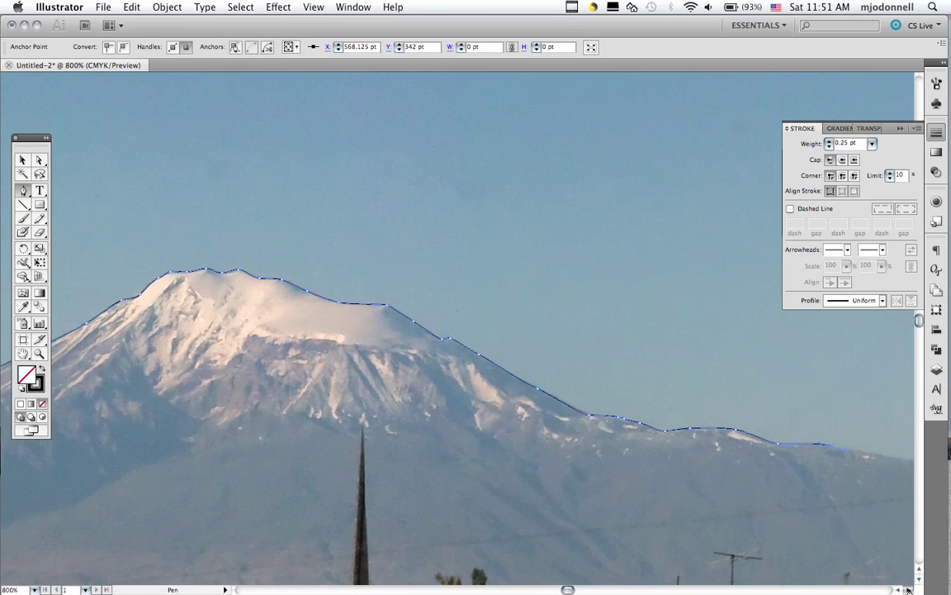
{"action": "left_click_drag", "start_coordinate": [907, 589], "coordinate": [907, 589]}
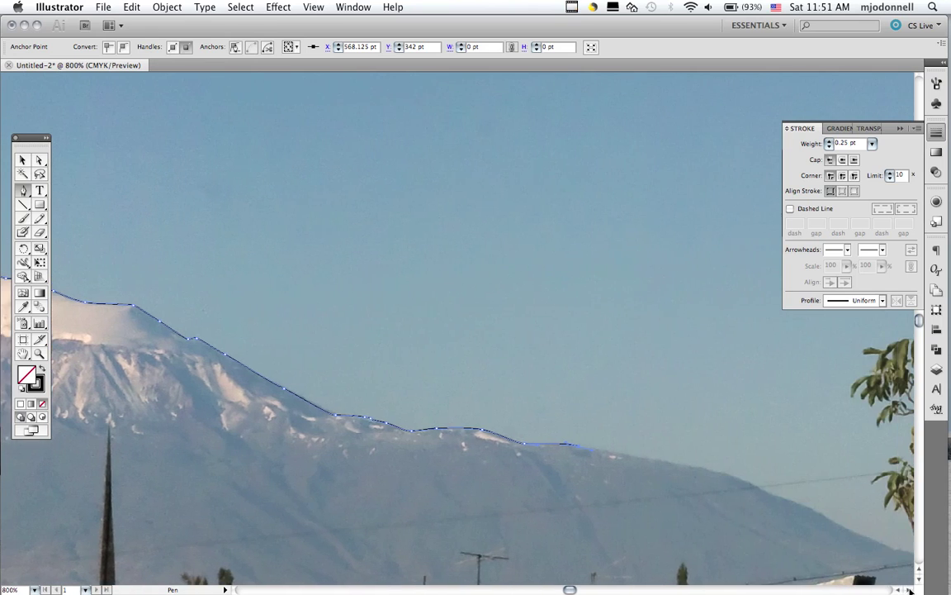
Step: Extend the outline down the far right slope, redoing misplaced anchors, then zoom out
{"action": "left_click", "coordinate": [634, 459], "text": "super"}
{"action": "left_click", "coordinate": [710, 476]}
{"action": "left_click", "coordinate": [731, 479]}
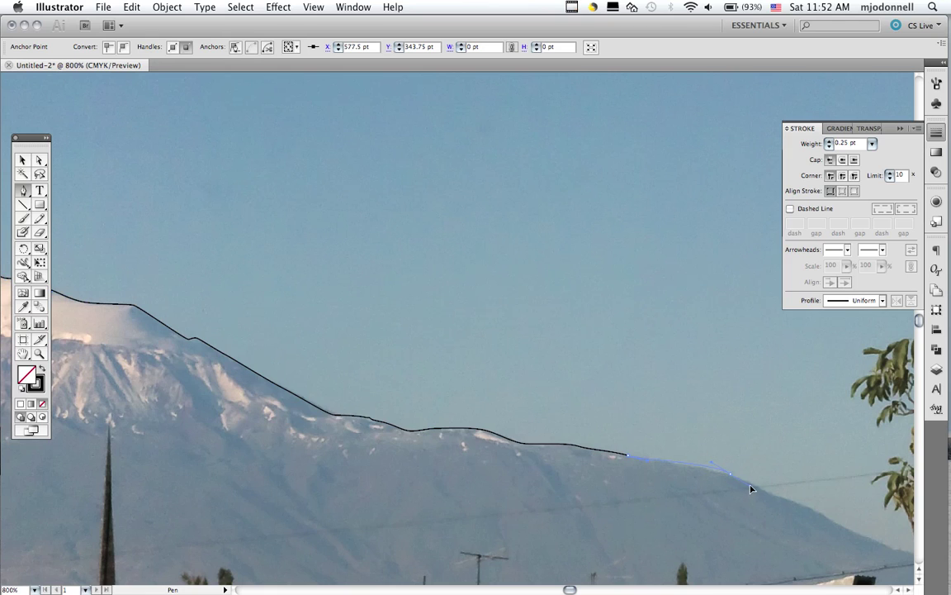
{"action": "left_click", "coordinate": [757, 482]}
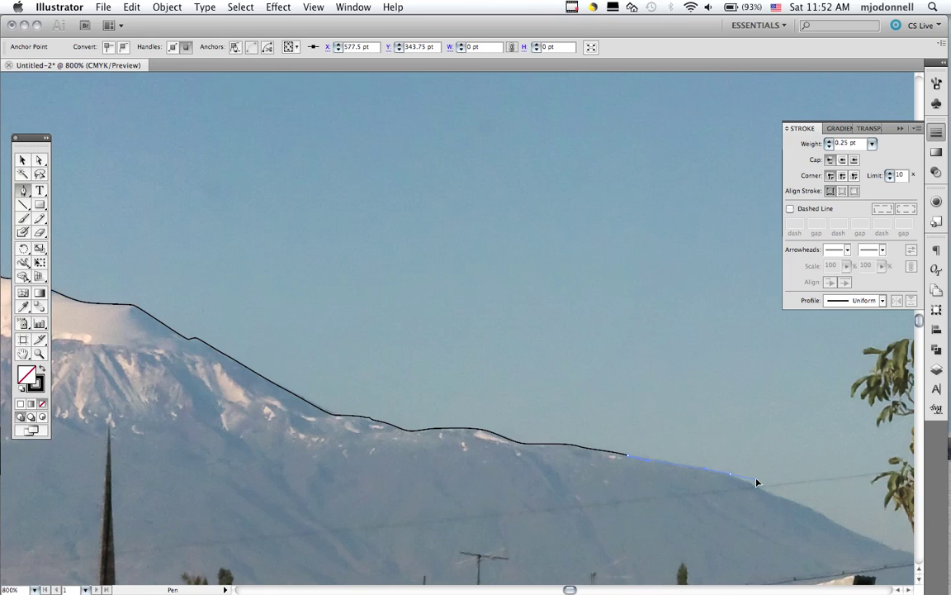
{"action": "left_click", "coordinate": [813, 511]}
{"action": "key", "text": "super+z"}
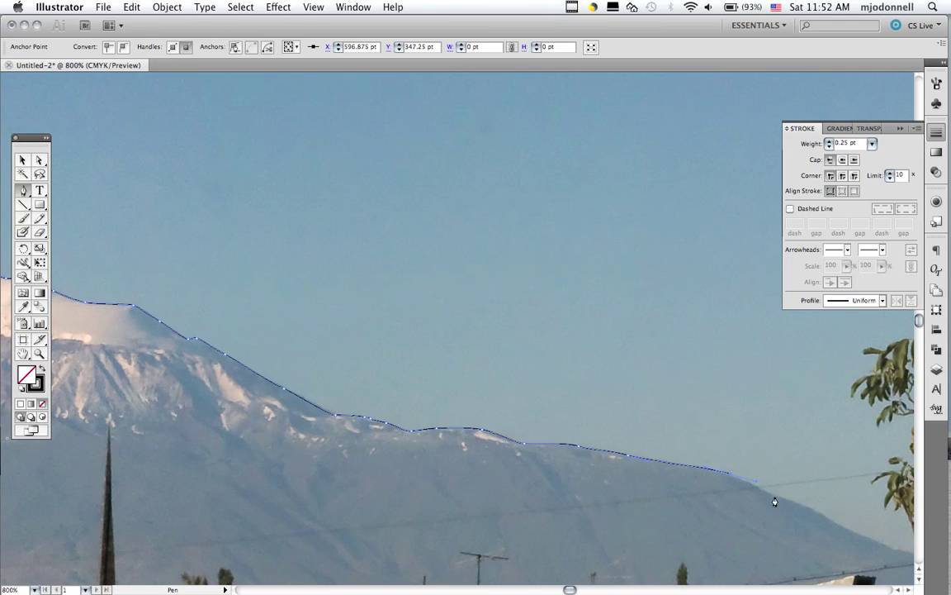
{"action": "left_click", "coordinate": [775, 496]}
{"action": "left_click", "coordinate": [839, 529]}
{"action": "key", "text": "ctrl+z"}
{"action": "left_click", "coordinate": [844, 529]}
{"action": "key", "text": "super+minus"}
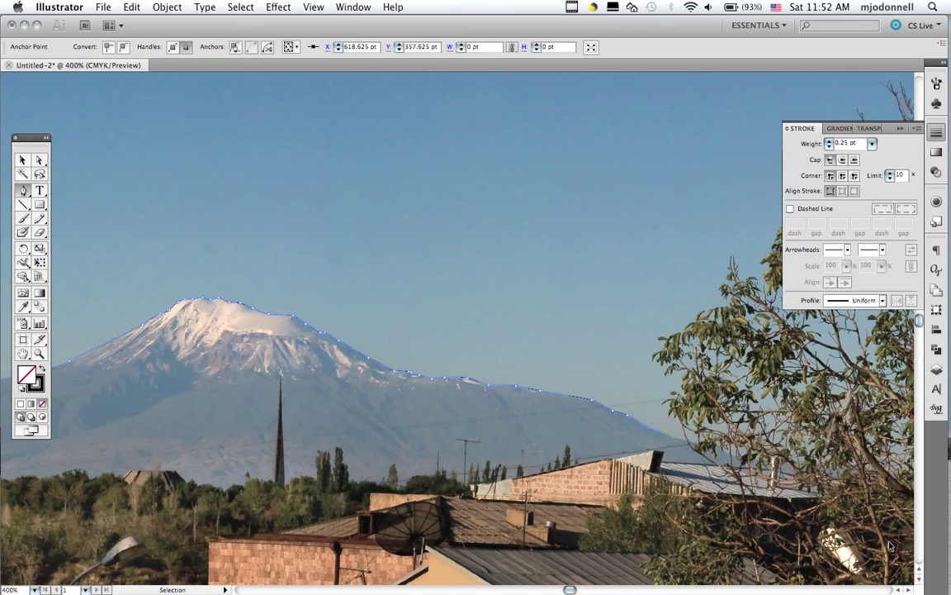
{"action": "key", "text": "super+minus"}
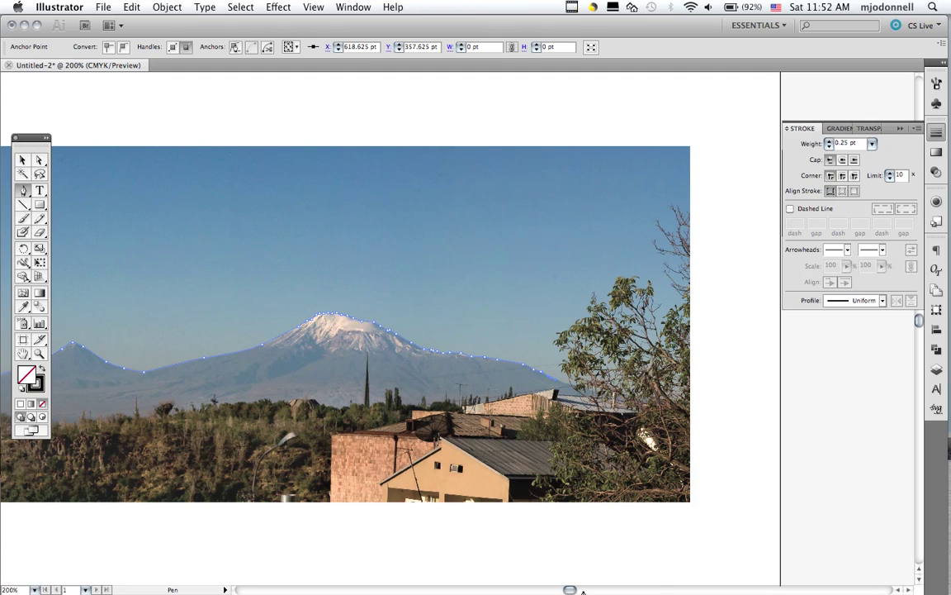
Step: Show the rulers and drag a horizontal guide to the mountain's base
{"action": "left_click_drag", "start_coordinate": [570, 590], "coordinate": [560, 589]}
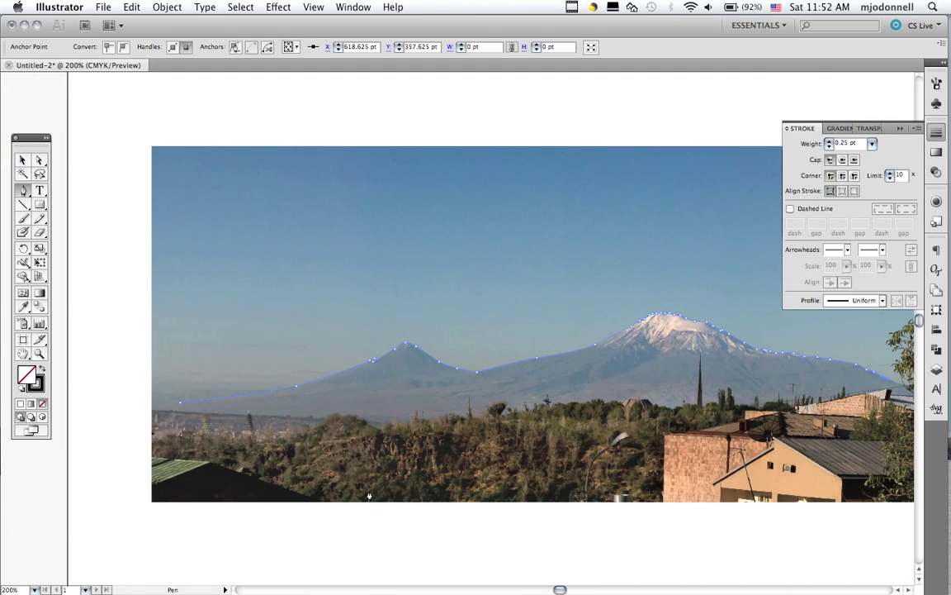
{"action": "key", "text": "v"}
{"action": "left_click", "coordinate": [311, 7]}
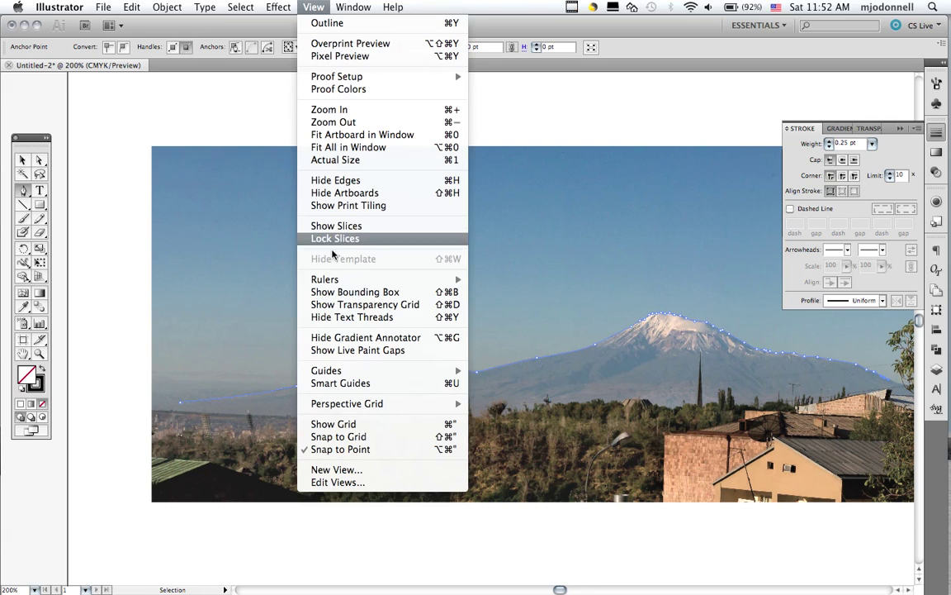
{"action": "left_click", "coordinate": [491, 278]}
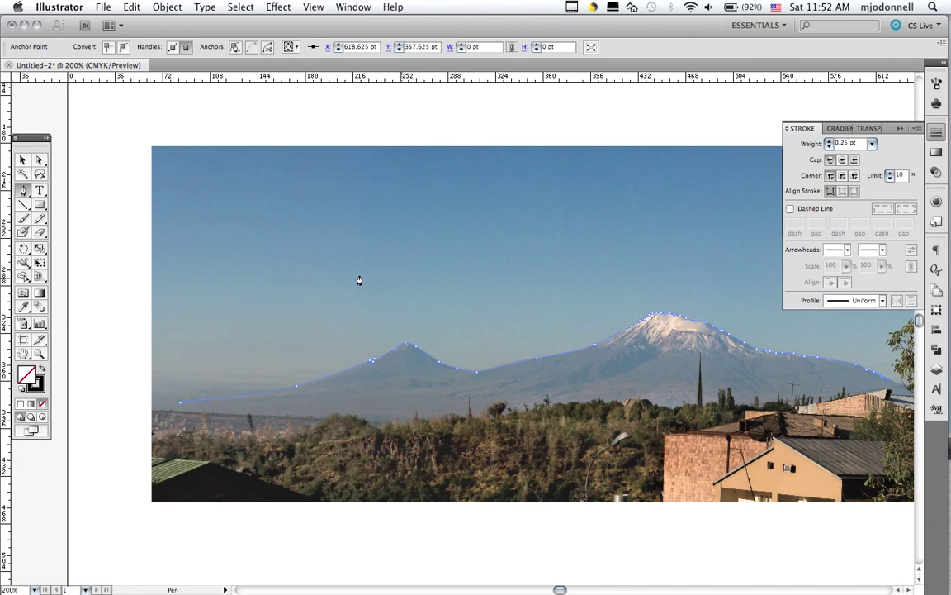
{"action": "left_click_drag", "start_coordinate": [234, 77], "coordinate": [182, 403]}
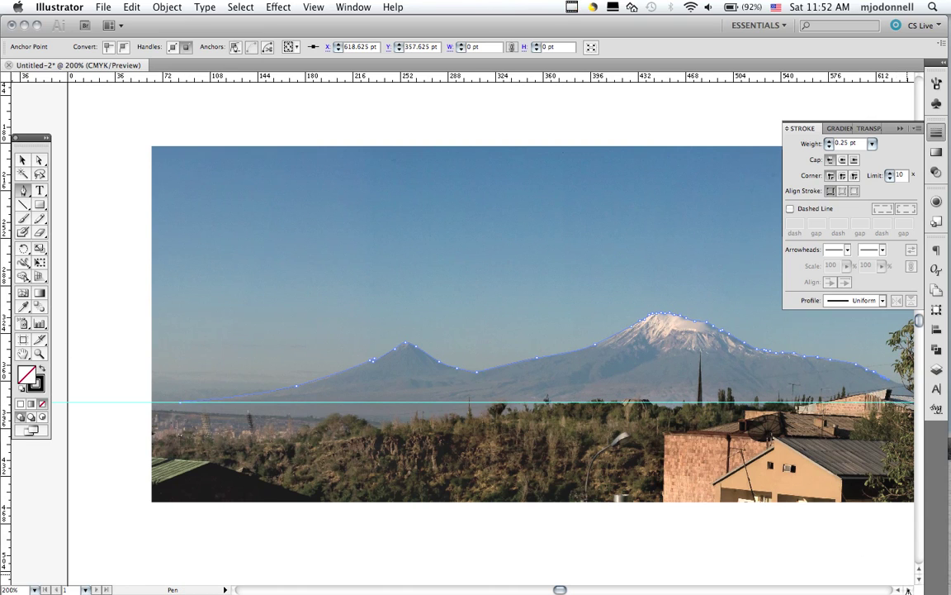
Step: End the outline where the right slope meets the guide, checking it with a temporary black fill
{"action": "scroll", "coordinate": [817, 530], "scroll_direction": "right", "scroll_amount": 10}
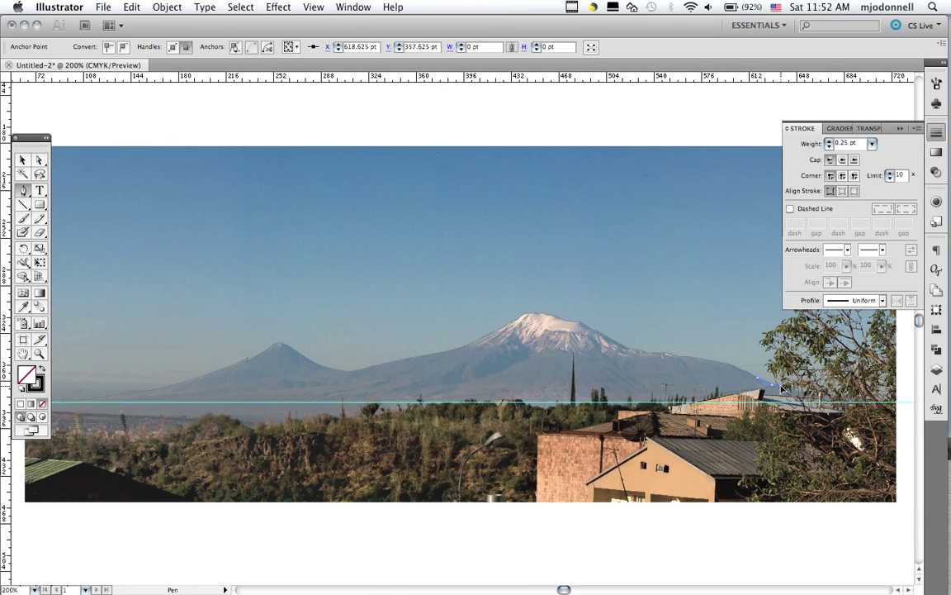
{"action": "left_click_drag", "start_coordinate": [780, 385], "coordinate": [803, 393]}
{"action": "left_click", "coordinate": [802, 389]}
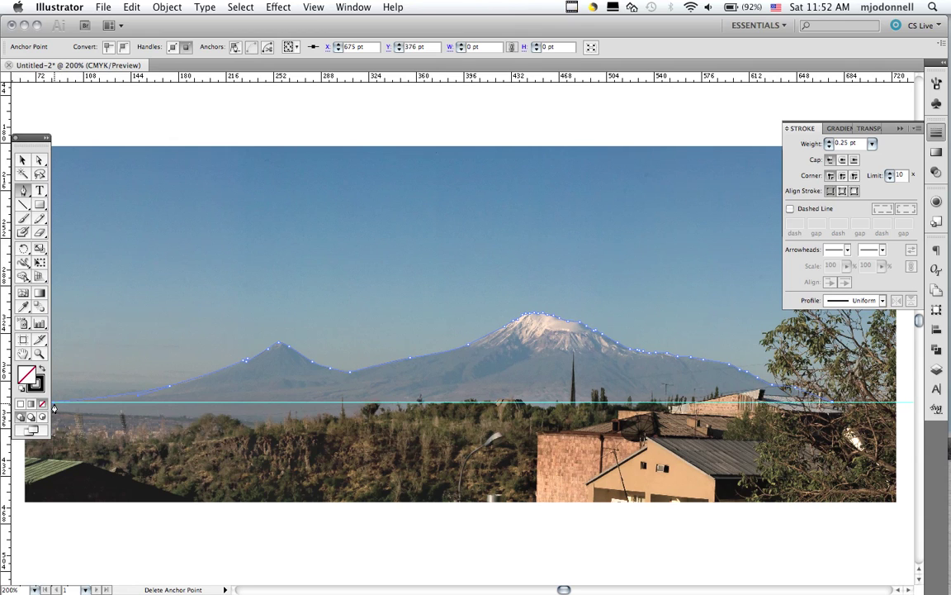
{"action": "left_click", "coordinate": [41, 371]}
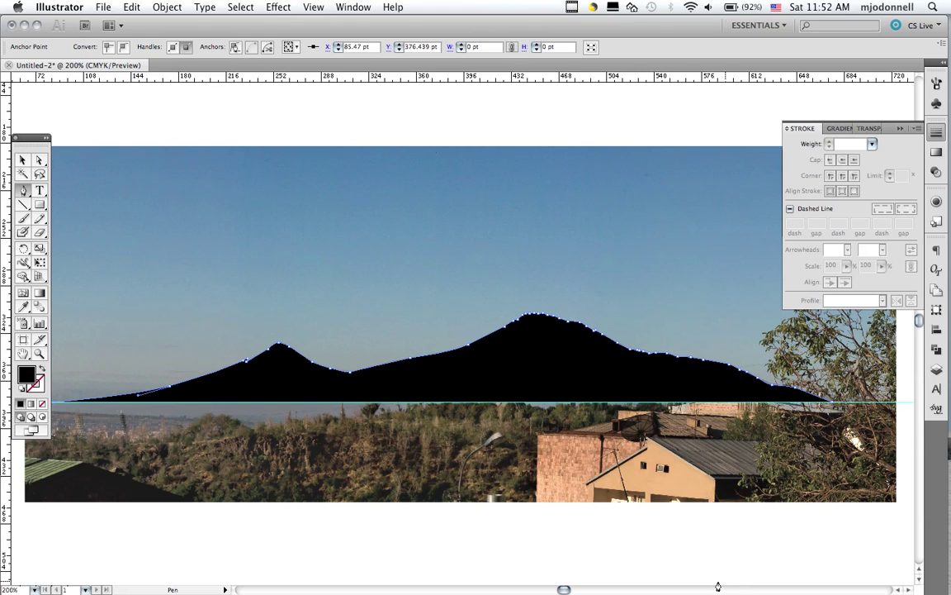
{"action": "left_click_drag", "start_coordinate": [564, 590], "coordinate": [563, 589]}
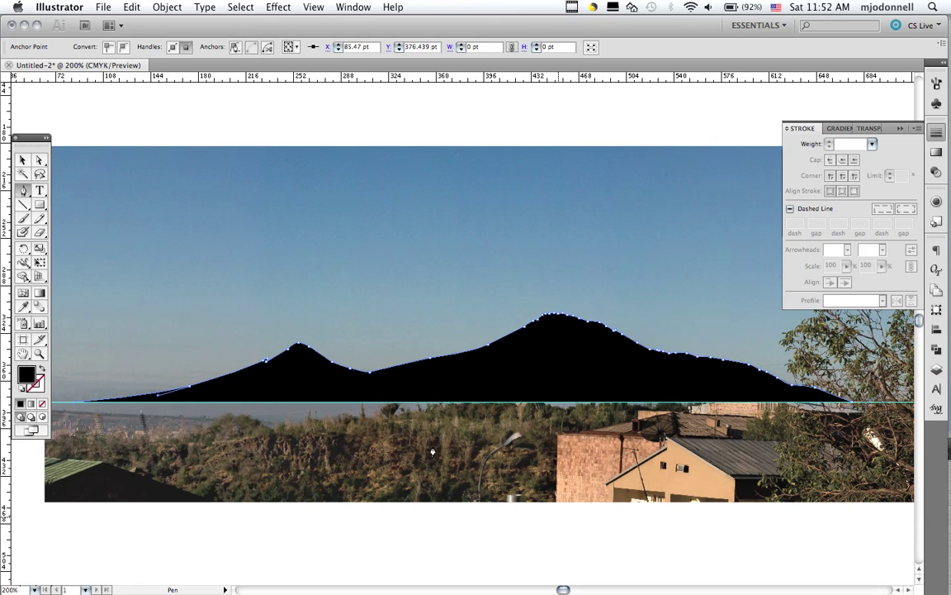
{"action": "left_click", "coordinate": [38, 373]}
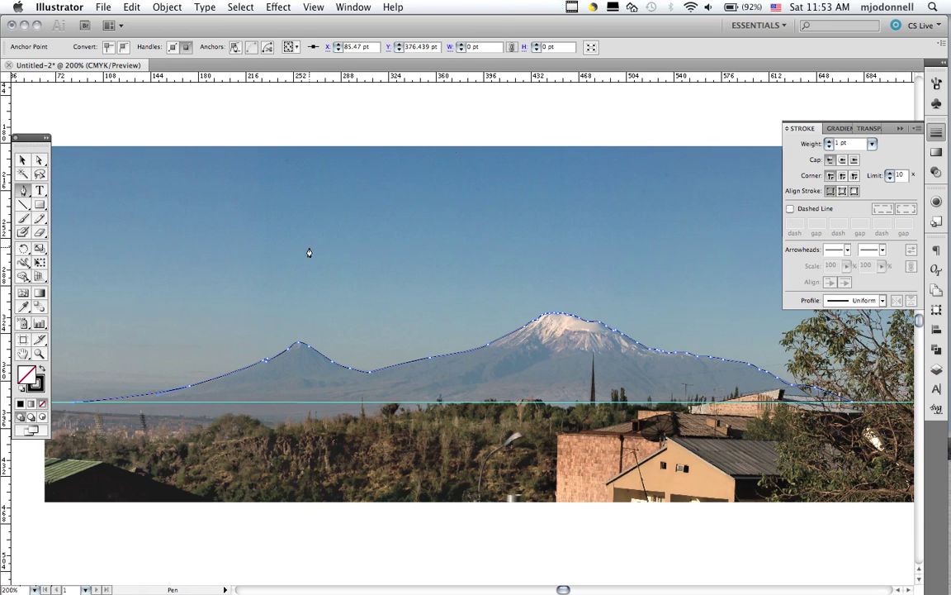
{"action": "left_click", "coordinate": [39, 160]}
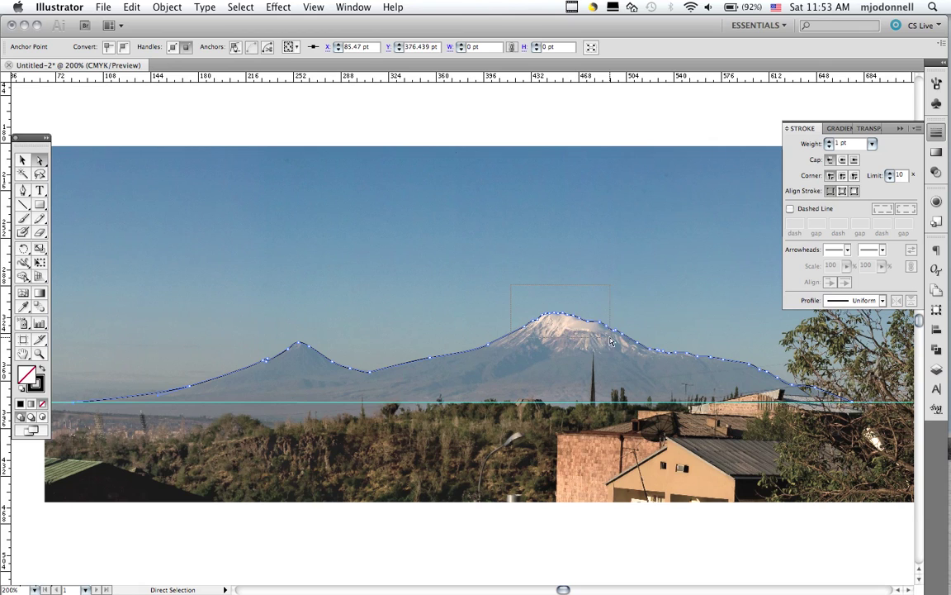
Step: Copy and paste the summit ridge segment, then move the copy onto the main peak's top edge
{"action": "left_click", "coordinate": [643, 348]}
{"action": "left_click", "coordinate": [643, 348]}
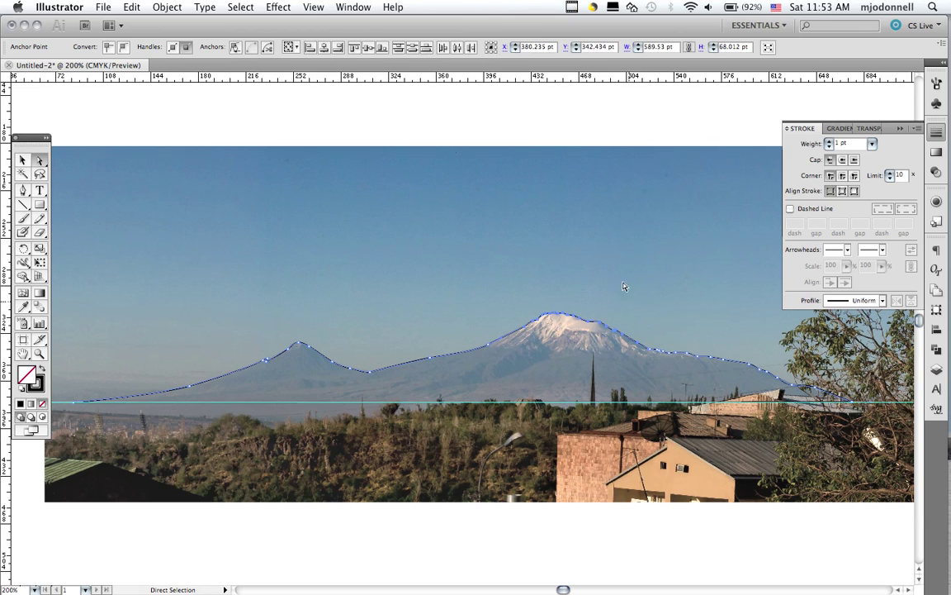
{"action": "key", "text": "v"}
{"action": "key", "text": "a"}
{"action": "key", "text": "super+v"}
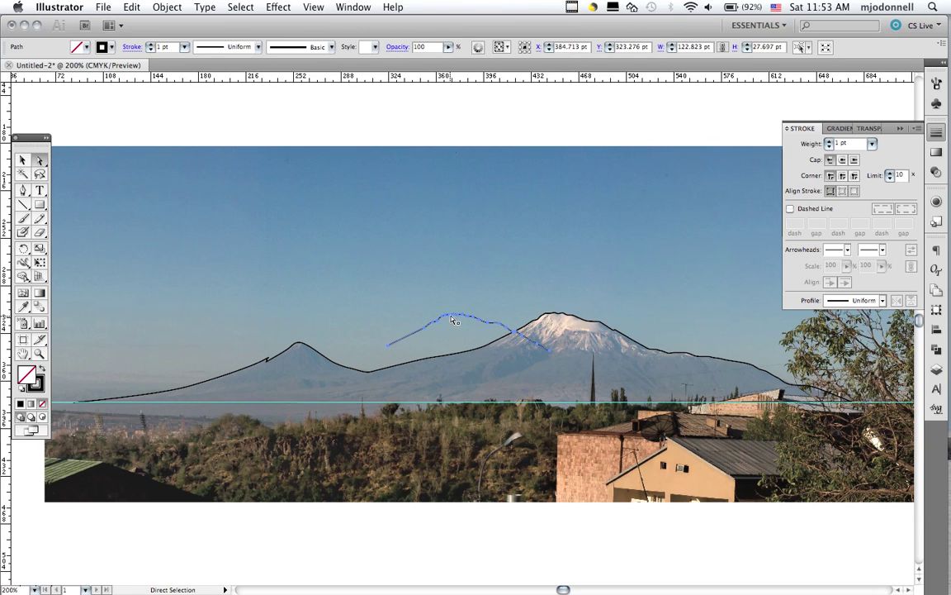
{"action": "key", "text": "z"}
{"action": "left_click_drag", "start_coordinate": [344, 247], "coordinate": [665, 417]}
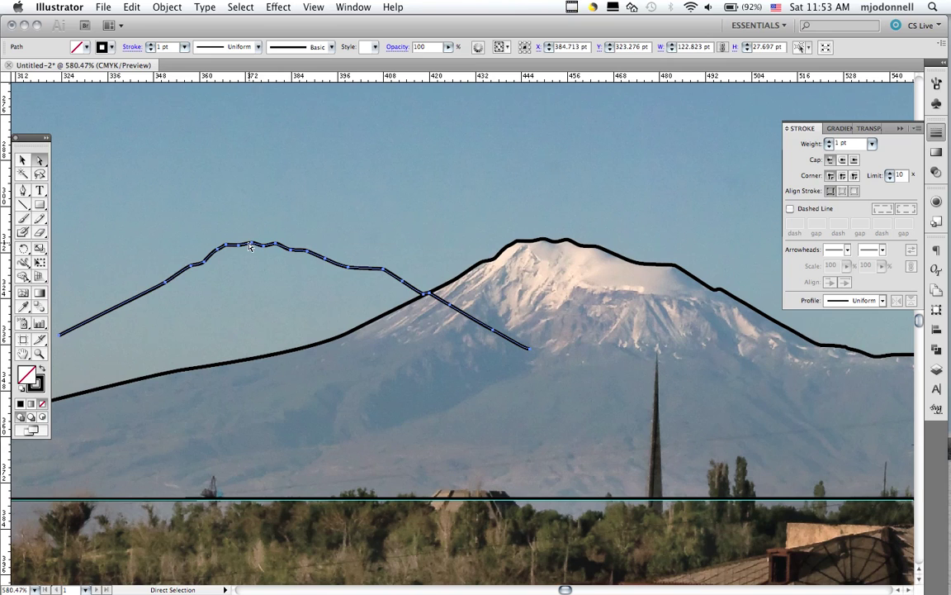
{"action": "left_click_drag", "start_coordinate": [252, 245], "coordinate": [546, 242]}
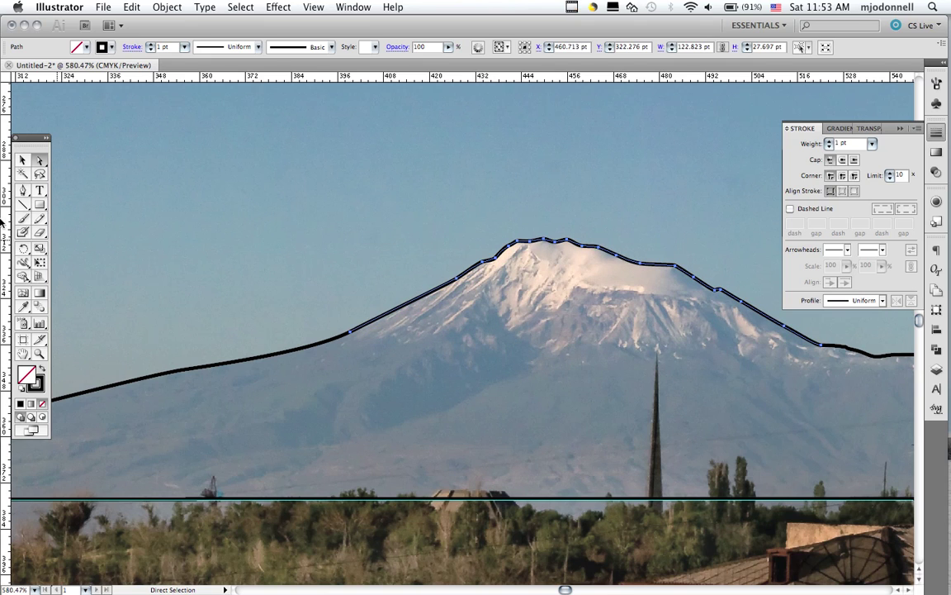
Step: Continue the copied summit curve along the lower snowline and down into the notch
{"action": "left_click", "coordinate": [23, 190]}
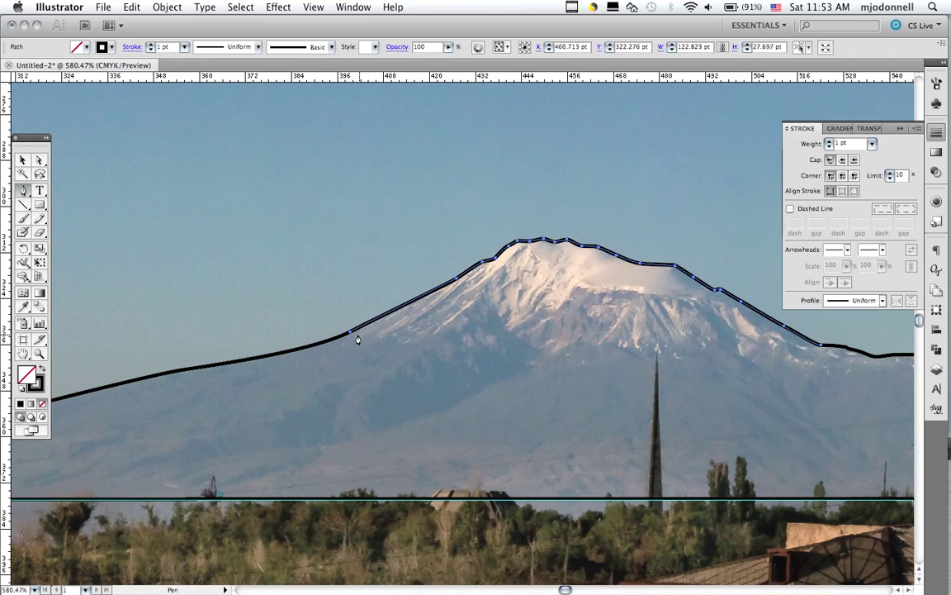
{"action": "left_click_drag", "start_coordinate": [350, 337], "coordinate": [415, 330]}
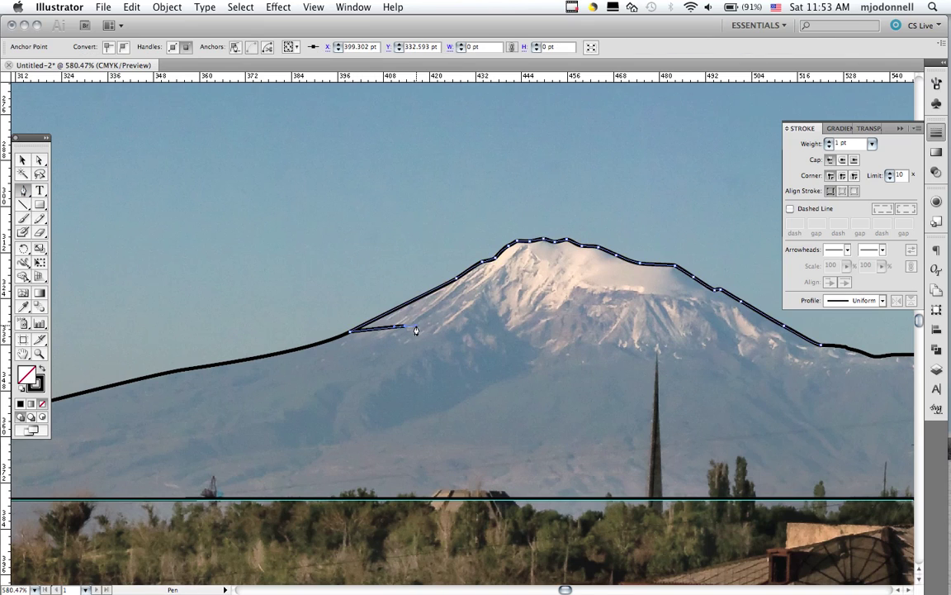
{"action": "left_click", "coordinate": [487, 289]}
{"action": "left_click", "coordinate": [523, 337], "text": "super"}
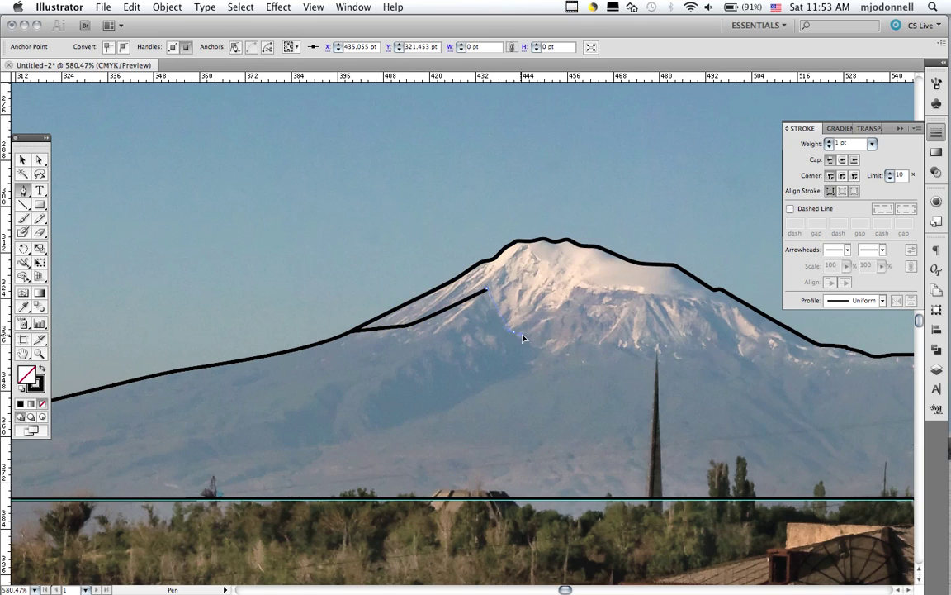
{"action": "left_click", "coordinate": [563, 351]}
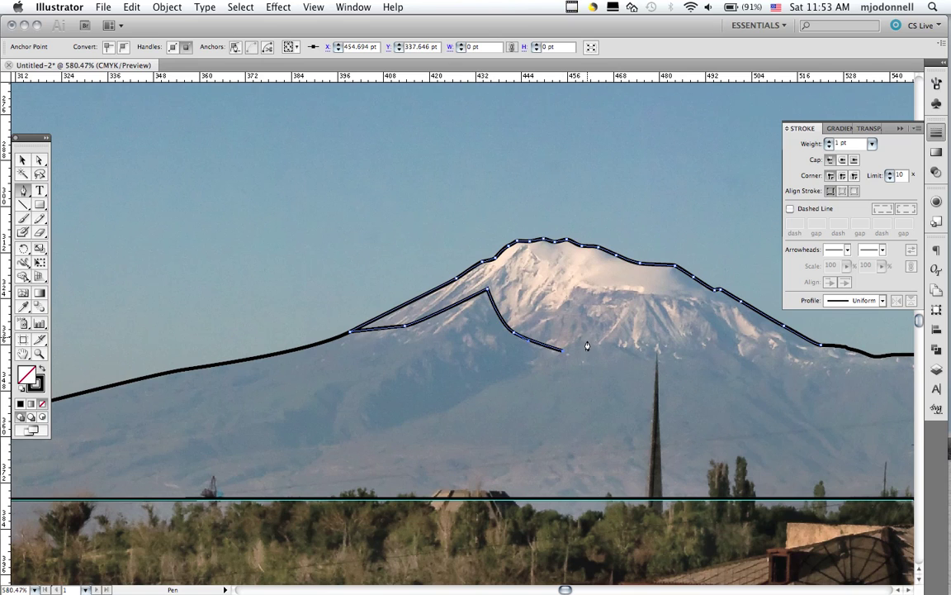
{"action": "left_click", "coordinate": [581, 339]}
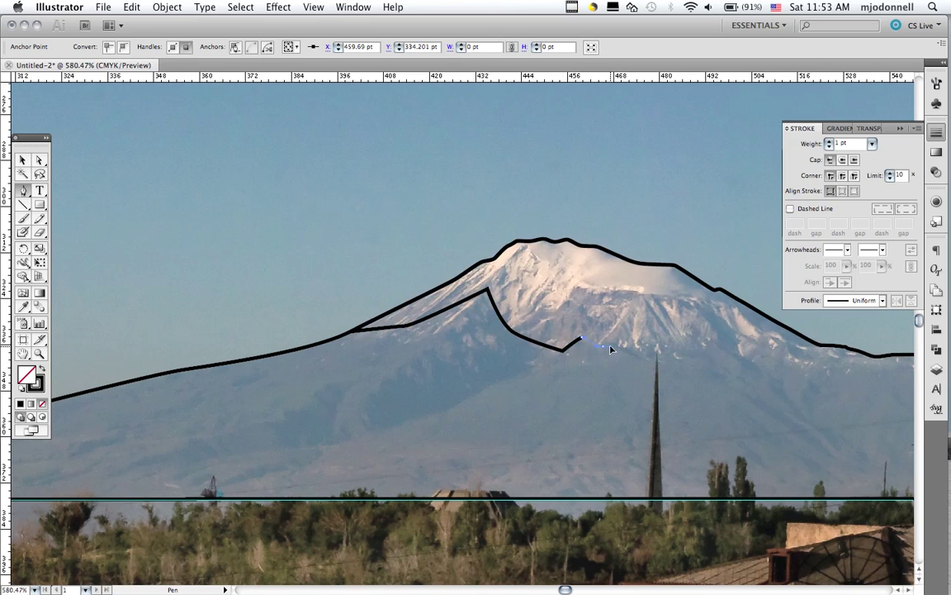
{"action": "left_click", "coordinate": [601, 345]}
{"action": "left_click", "coordinate": [629, 346]}
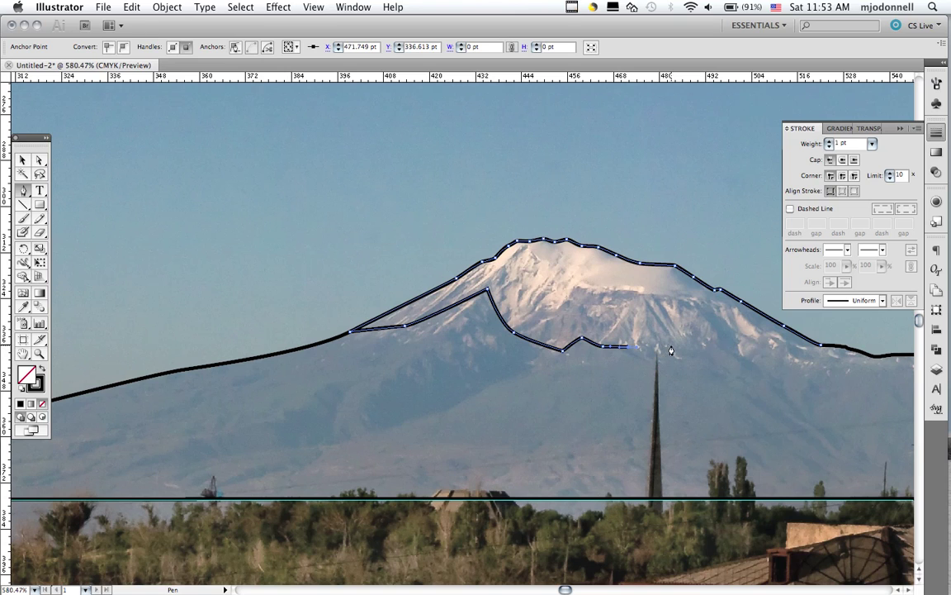
{"action": "left_click", "coordinate": [674, 349], "text": "super"}
Step: Trace the rest of the snowline, close the snowcap at the right slope, and check its fill
{"action": "left_click", "coordinate": [674, 346]}
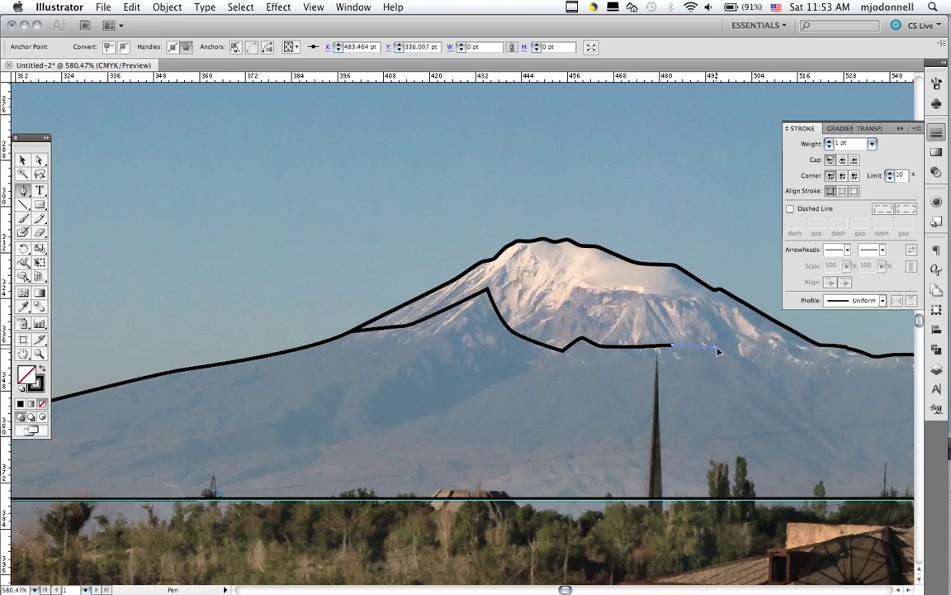
{"action": "left_click", "coordinate": [746, 356]}
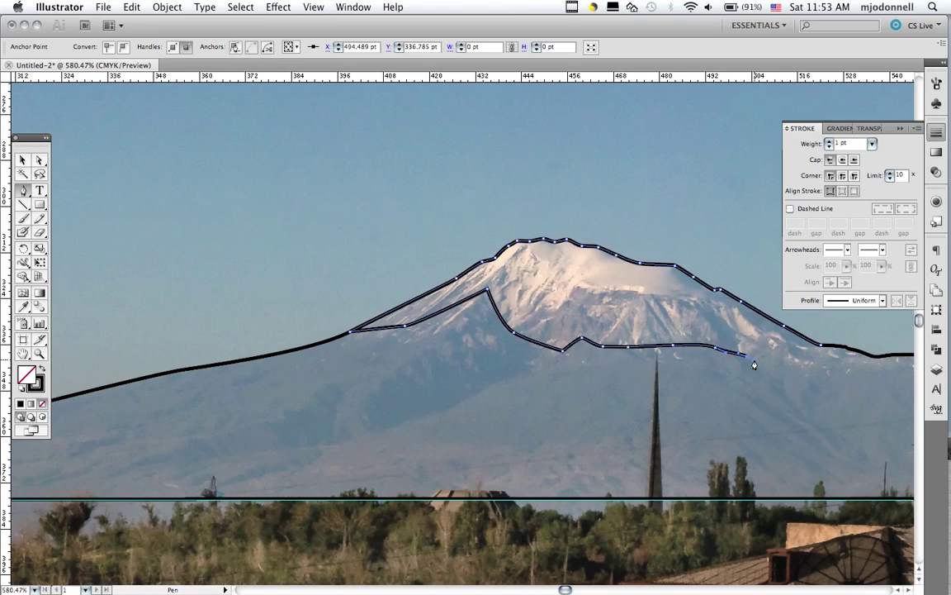
{"action": "left_click", "coordinate": [761, 335]}
{"action": "left_click", "coordinate": [789, 342], "text": "super"}
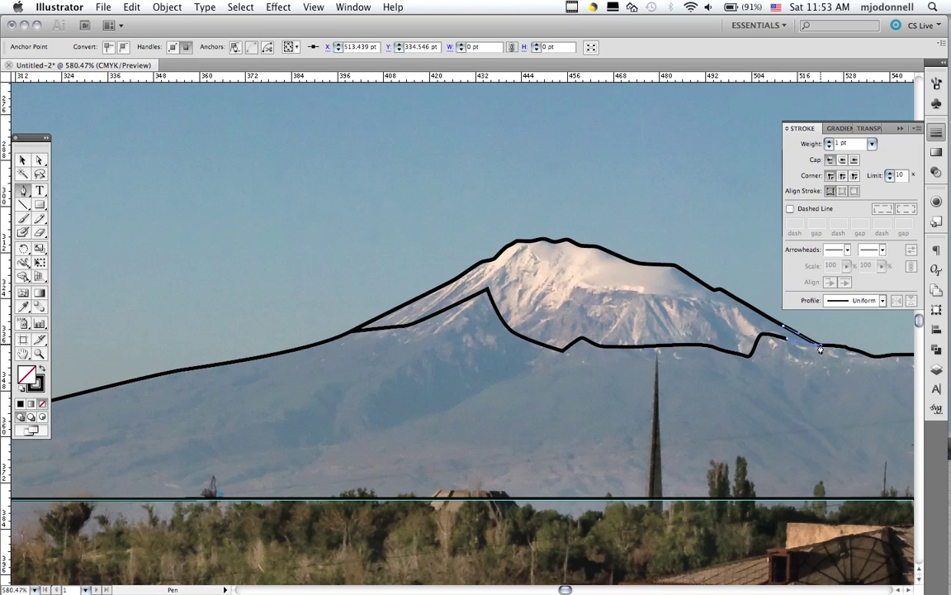
{"action": "left_click", "coordinate": [820, 346]}
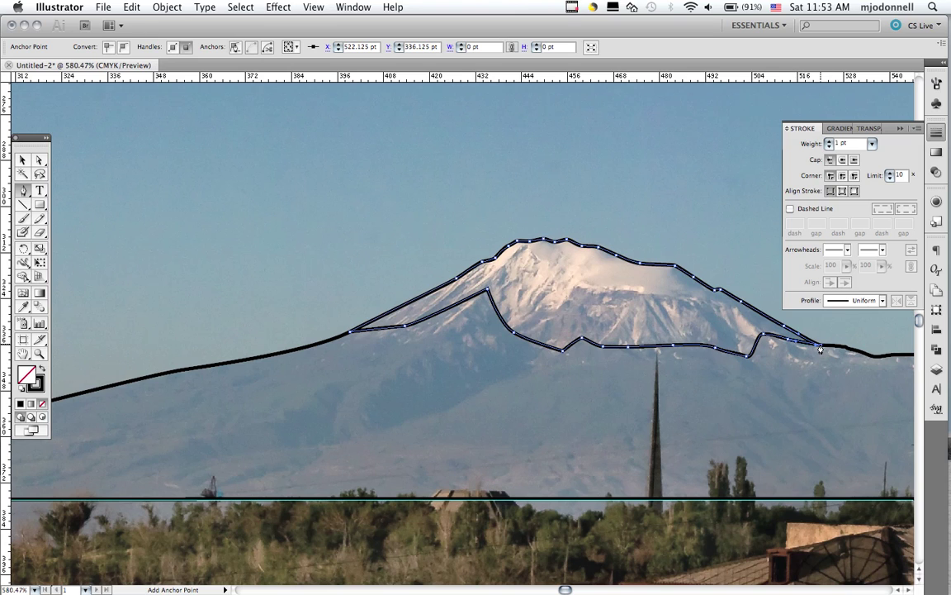
{"action": "left_click", "coordinate": [44, 370]}
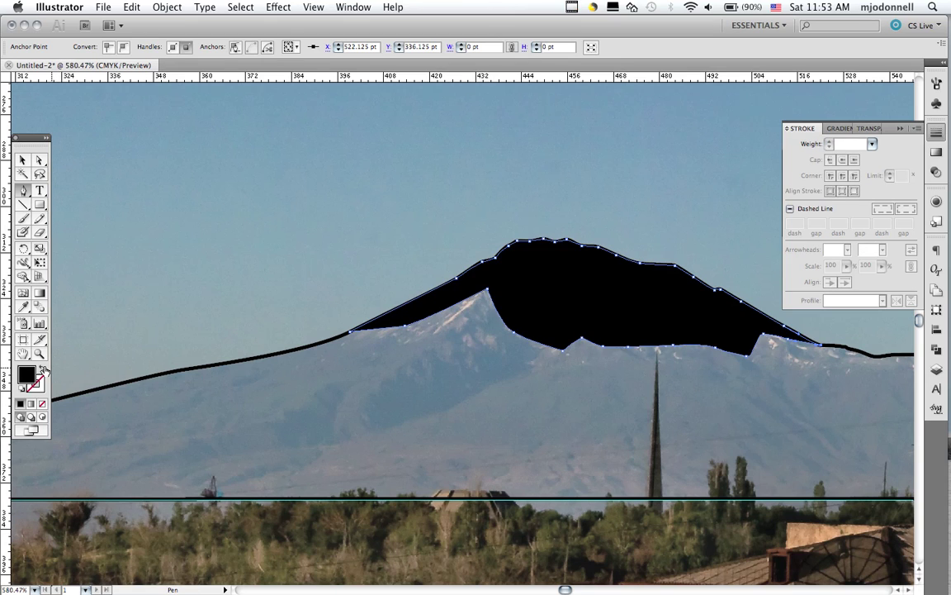
{"action": "left_click", "coordinate": [44, 369]}
{"action": "left_click", "coordinate": [38, 161]}
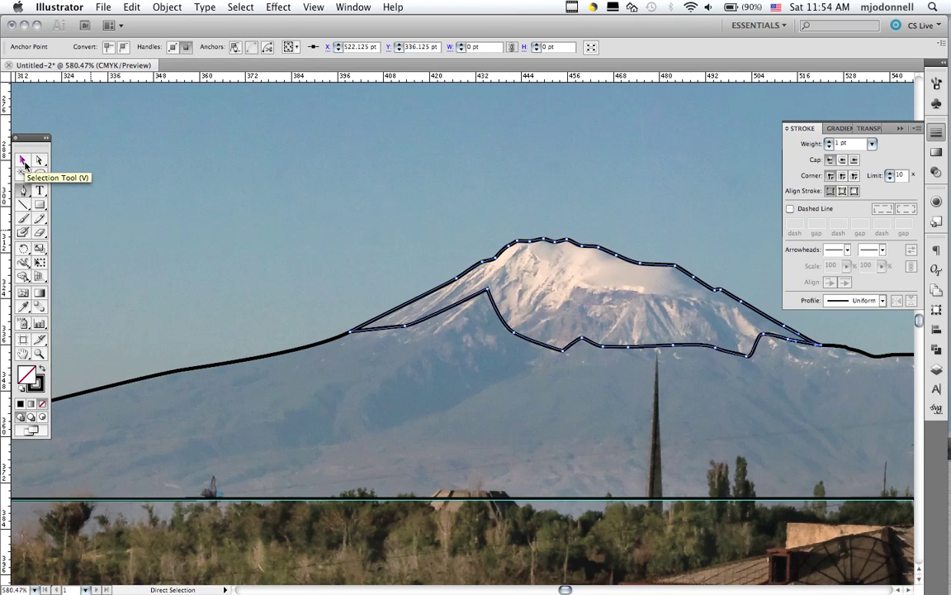
{"action": "left_click", "coordinate": [24, 162]}
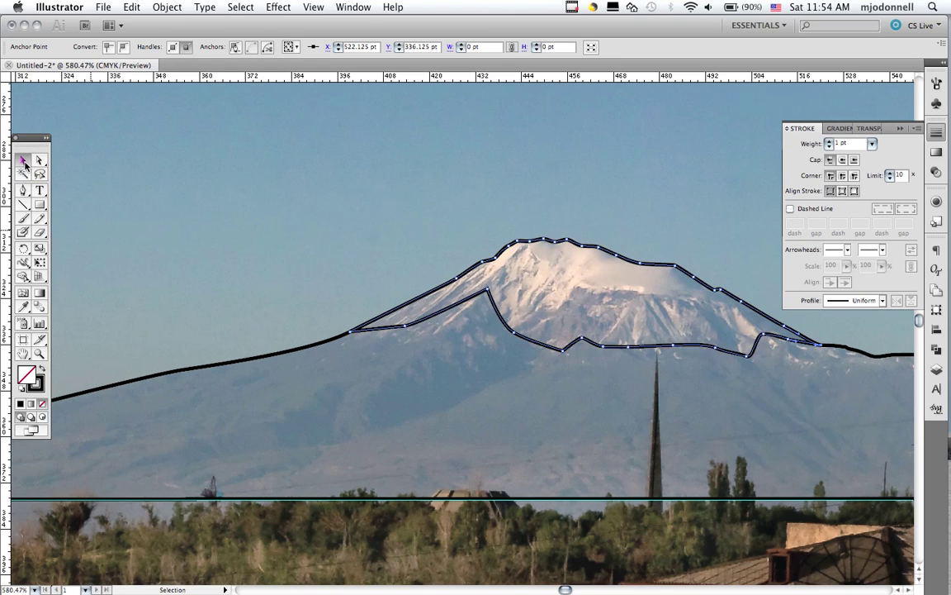
Step: Fit the artboard in the window and fill the snowcap shape white
{"action": "left_click", "coordinate": [498, 311]}
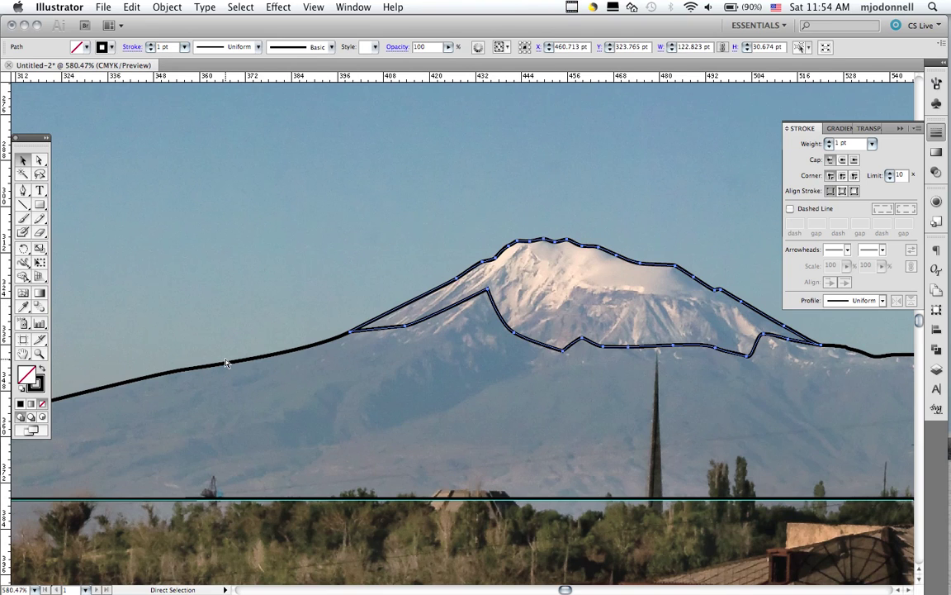
{"action": "key", "text": "super+0"}
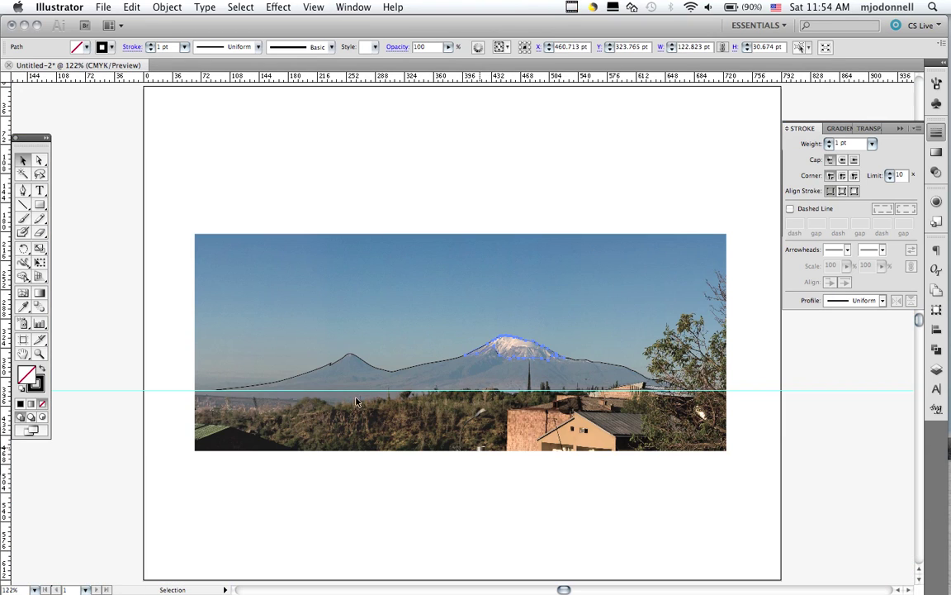
{"action": "left_click", "coordinate": [41, 370]}
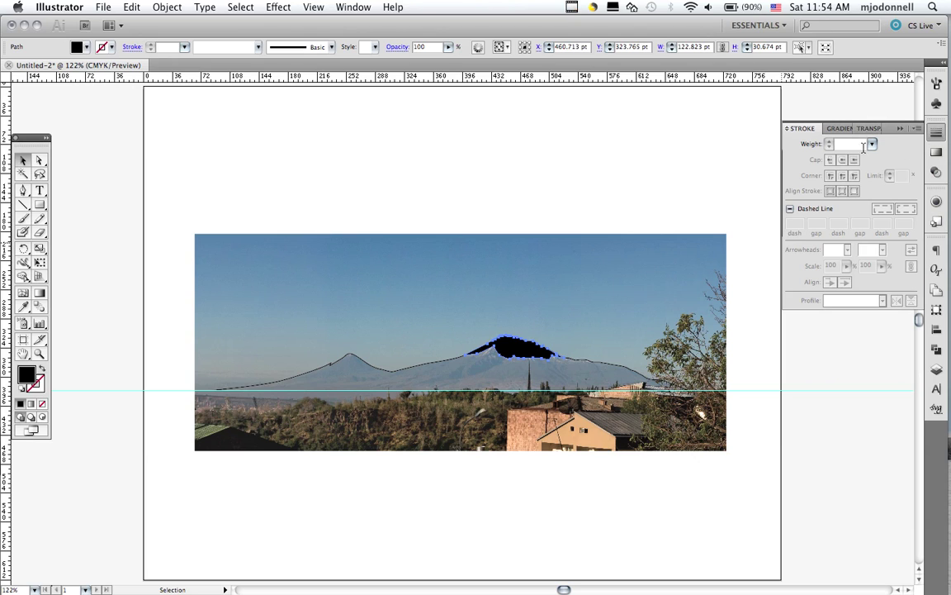
{"action": "left_click", "coordinate": [894, 132]}
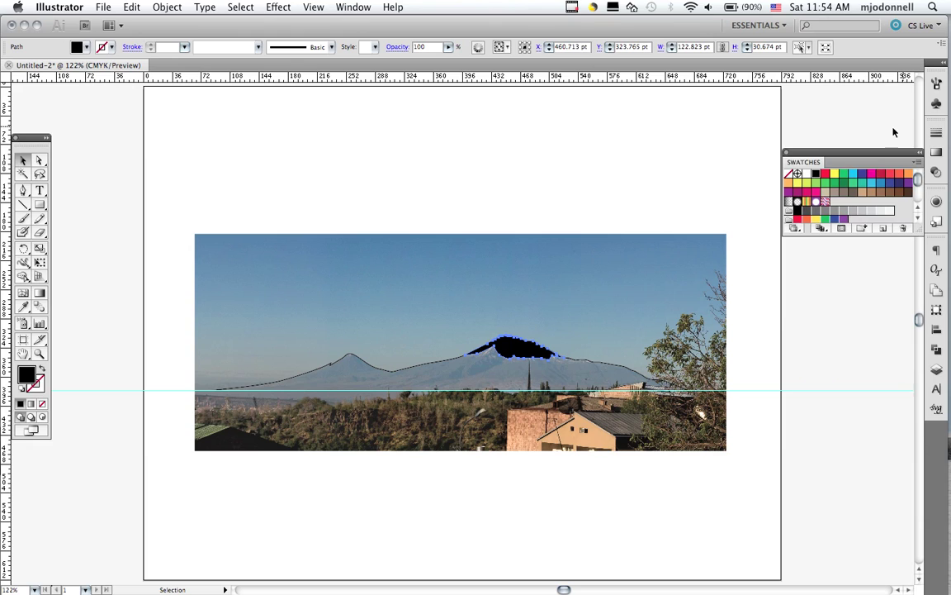
{"action": "left_click", "coordinate": [802, 174]}
Step: Give the mountain outline path a cyan fill and no stroke, then deselect it
{"action": "key", "text": "a"}
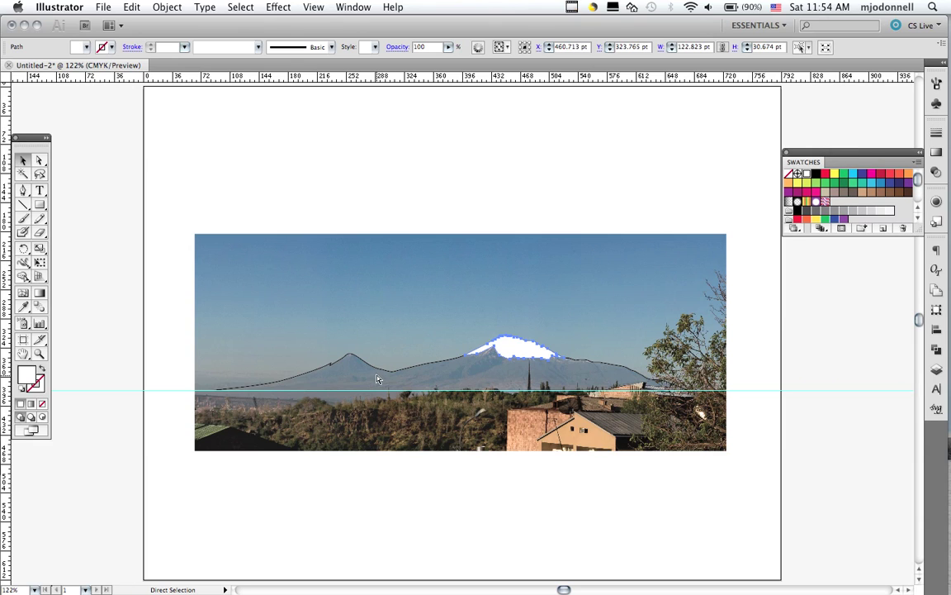
{"action": "left_click", "coordinate": [382, 372]}
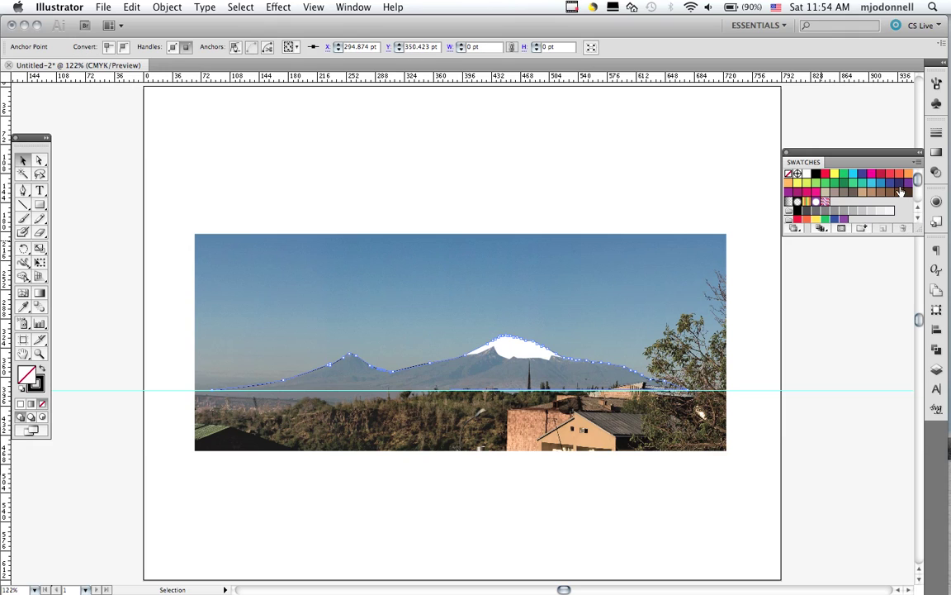
{"action": "left_click", "coordinate": [853, 174]}
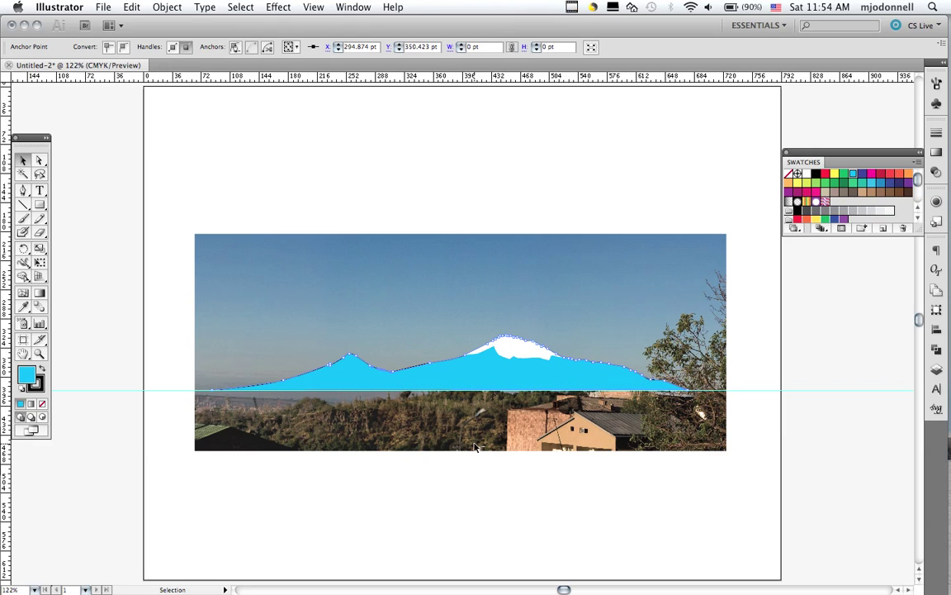
{"action": "left_click", "coordinate": [41, 370]}
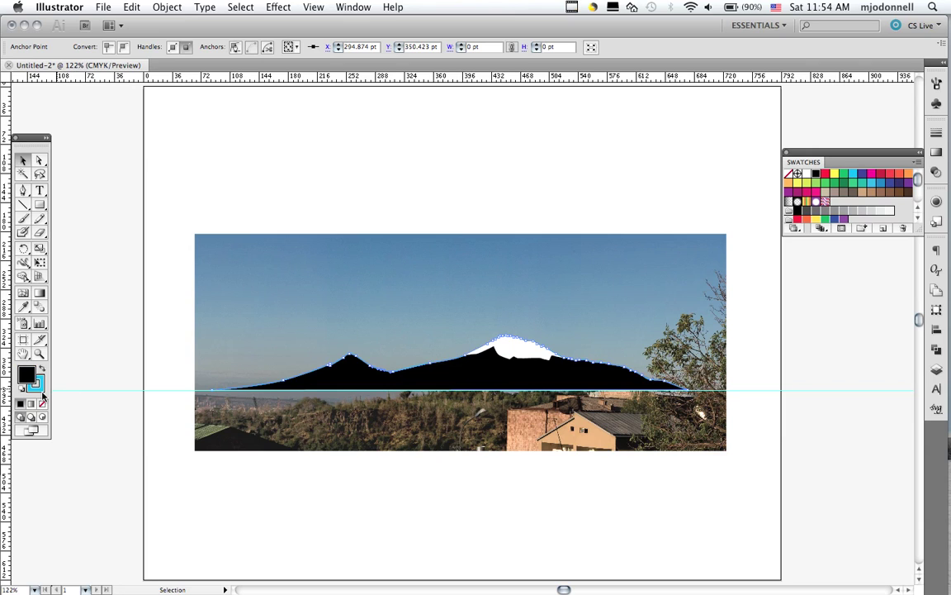
{"action": "left_click", "coordinate": [41, 369]}
{"action": "left_click", "coordinate": [35, 383]}
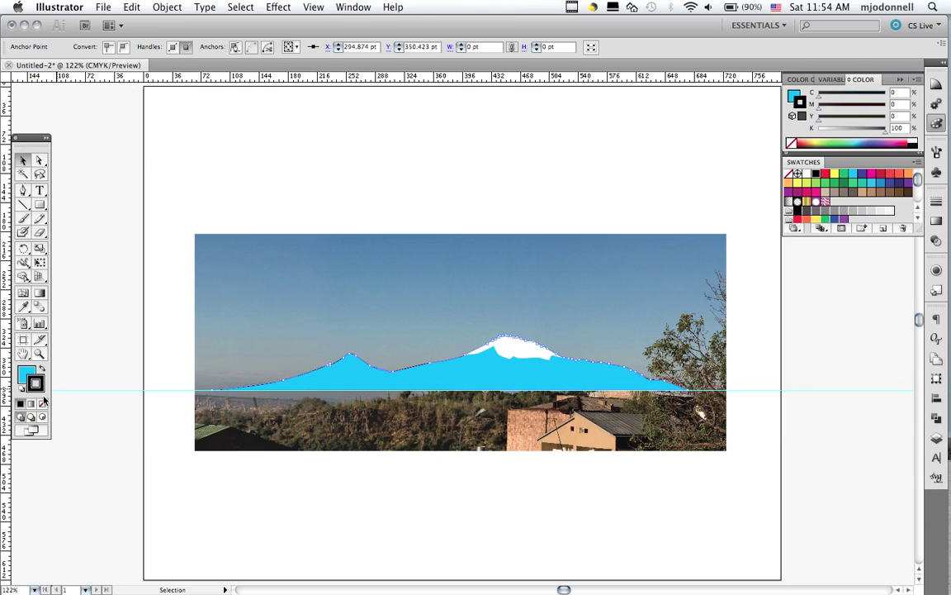
{"action": "left_click", "coordinate": [43, 404]}
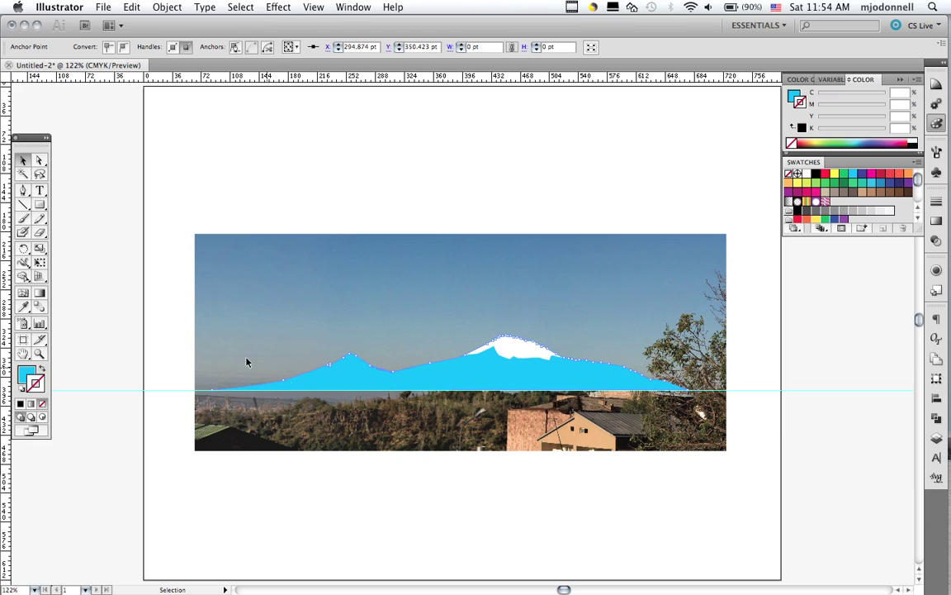
{"action": "left_click", "coordinate": [172, 302]}
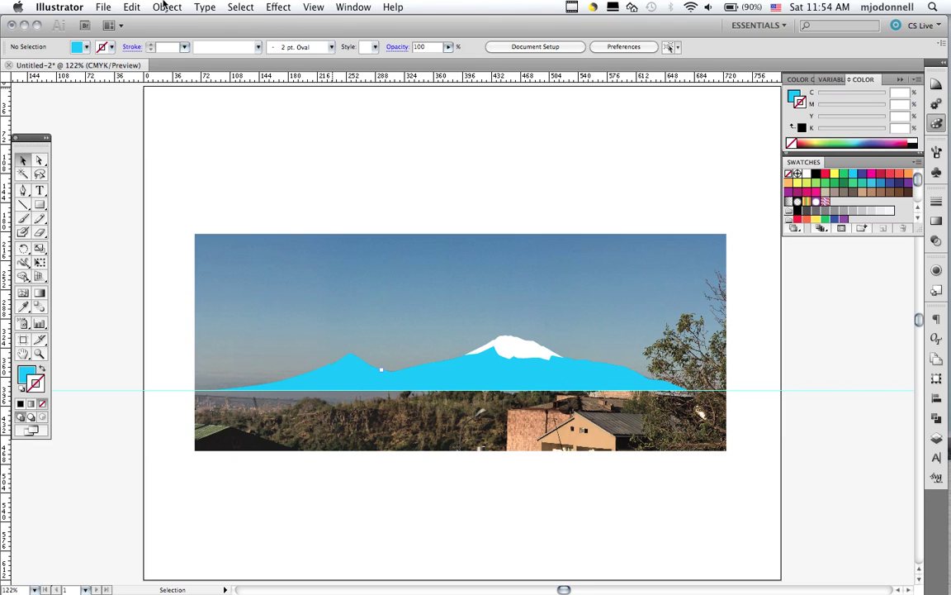
Step: Unlock the reference photo and delete it from the artboard
{"action": "left_click", "coordinate": [151, 7]}
{"action": "left_click", "coordinate": [185, 94]}
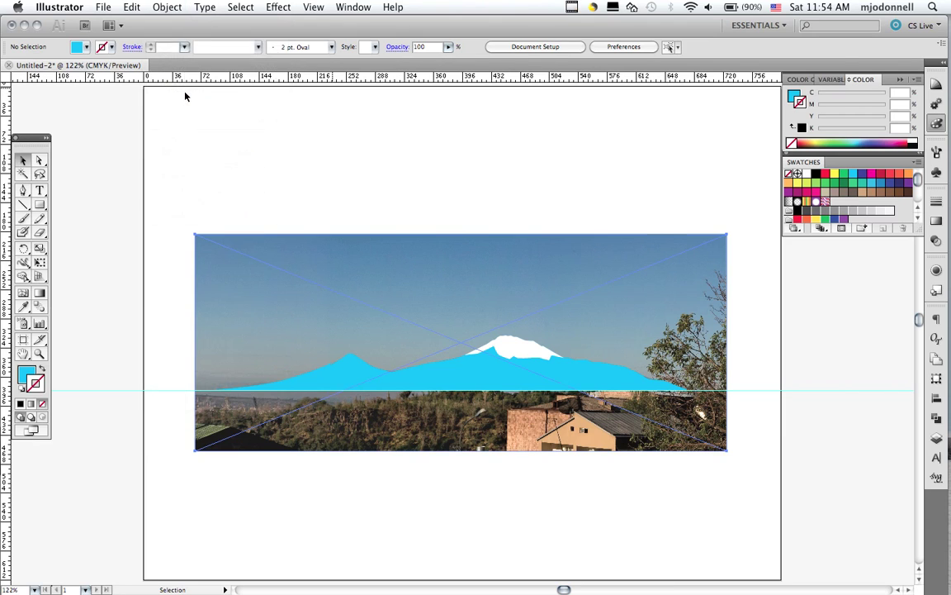
{"action": "key", "text": "Delete"}
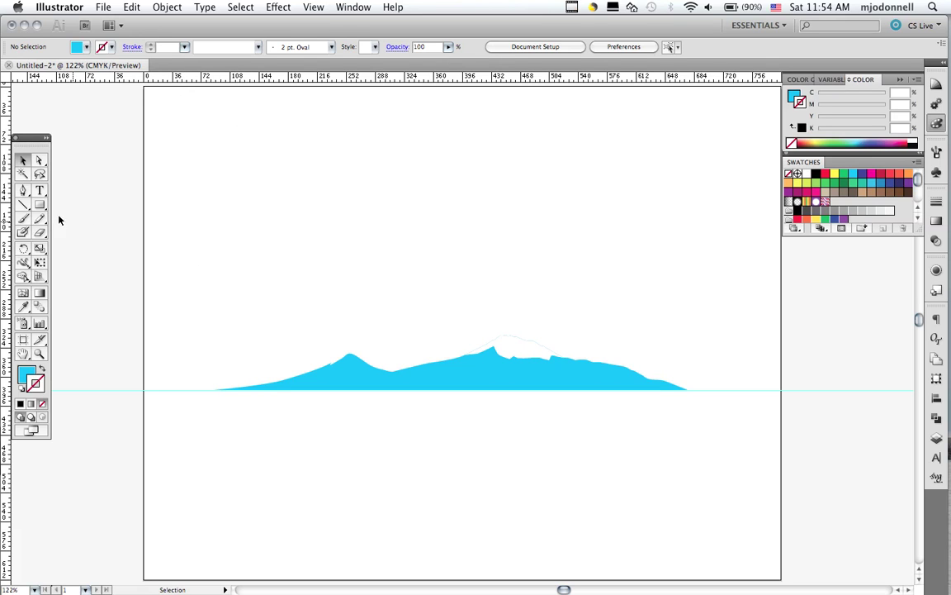
Step: Draw a green-filled rectangle from the mountain base to above the peak
{"action": "left_click", "coordinate": [39, 204]}
{"action": "left_click_drag", "start_coordinate": [215, 389], "coordinate": [688, 303]}
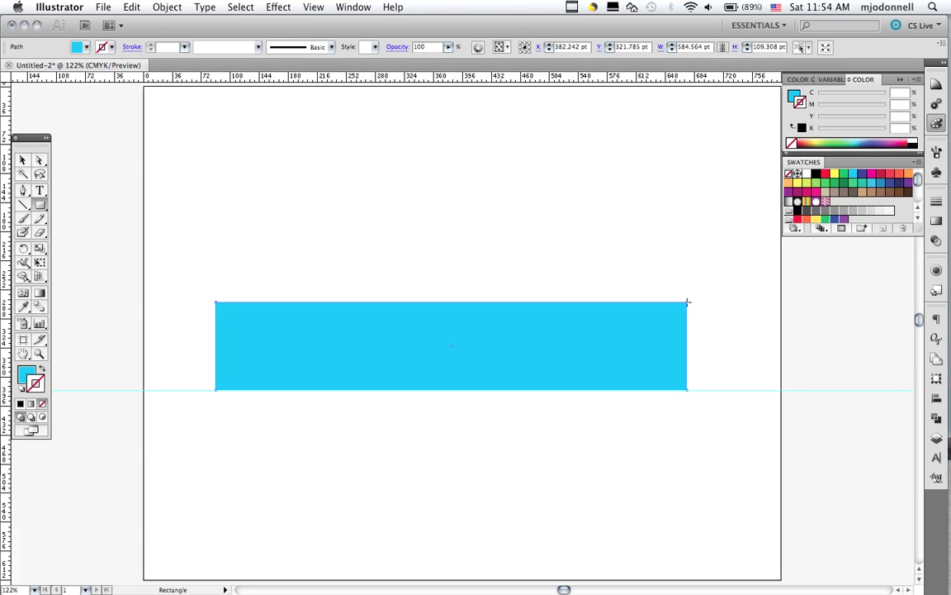
{"action": "left_click", "coordinate": [24, 374]}
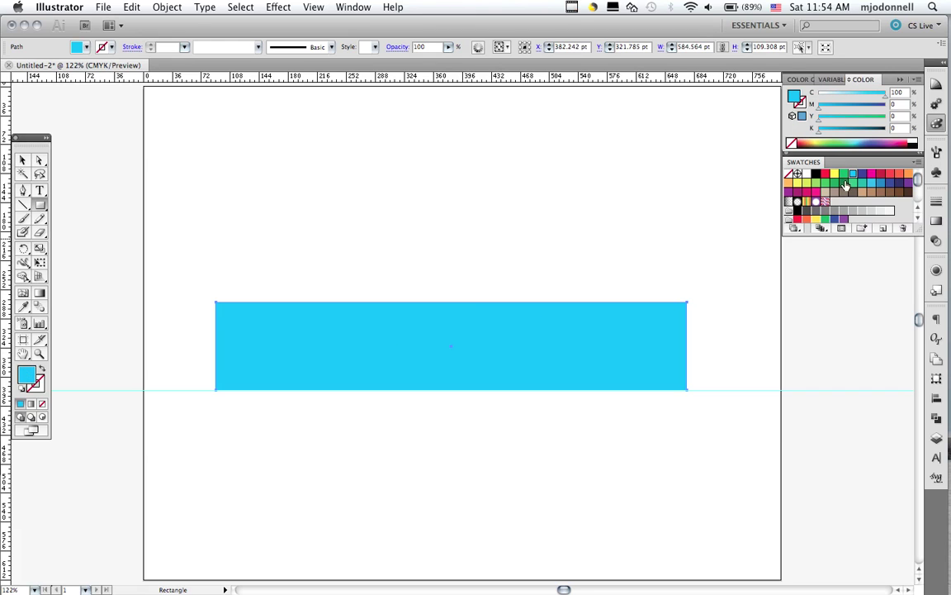
{"action": "left_click", "coordinate": [825, 185]}
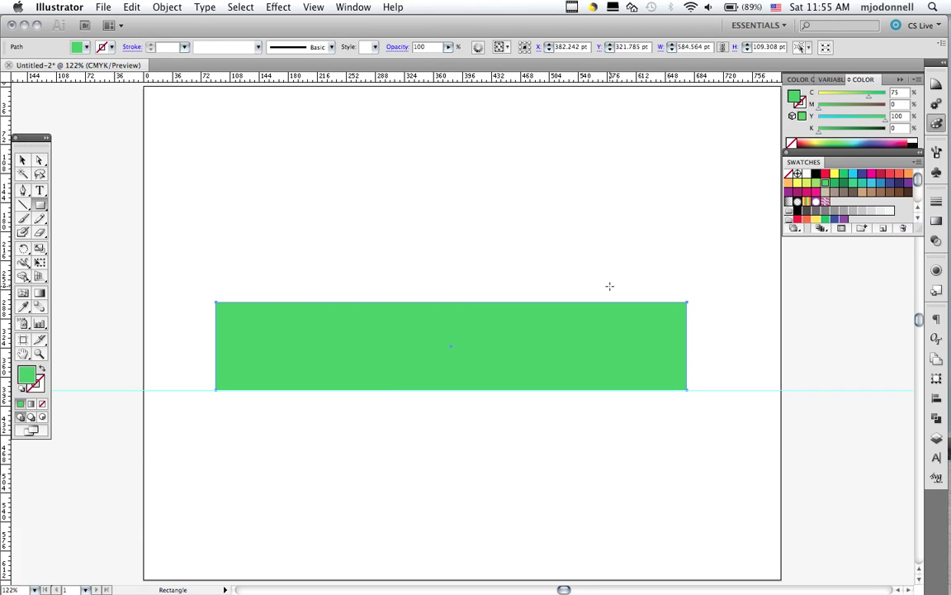
Step: Send the green rectangle to the back, behind the mountain shapes
{"action": "left_click", "coordinate": [161, 9]}
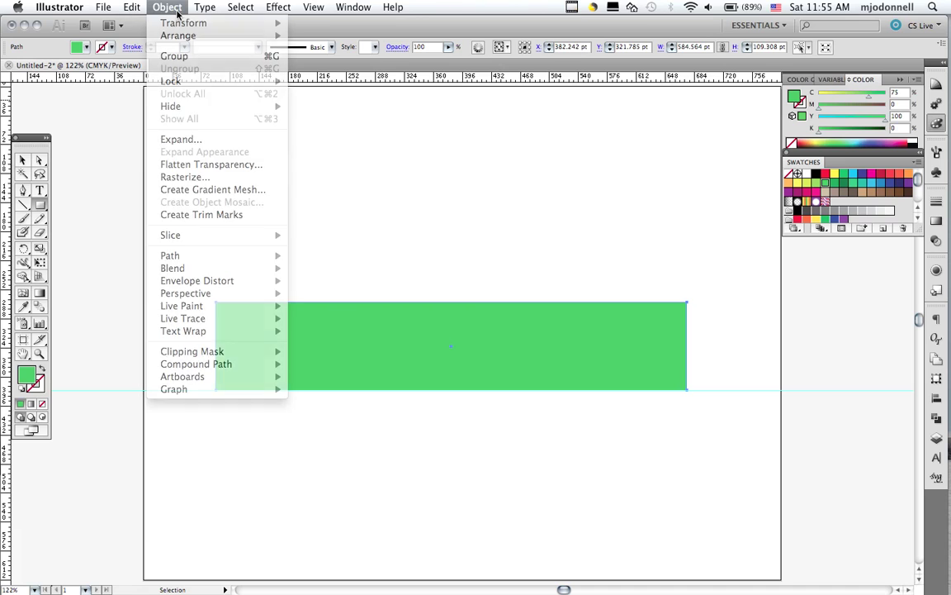
{"action": "left_click", "coordinate": [161, 10]}
{"action": "left_click", "coordinate": [176, 10]}
{"action": "mouse_move", "coordinate": [185, 36]}
{"action": "left_click", "coordinate": [330, 73]}
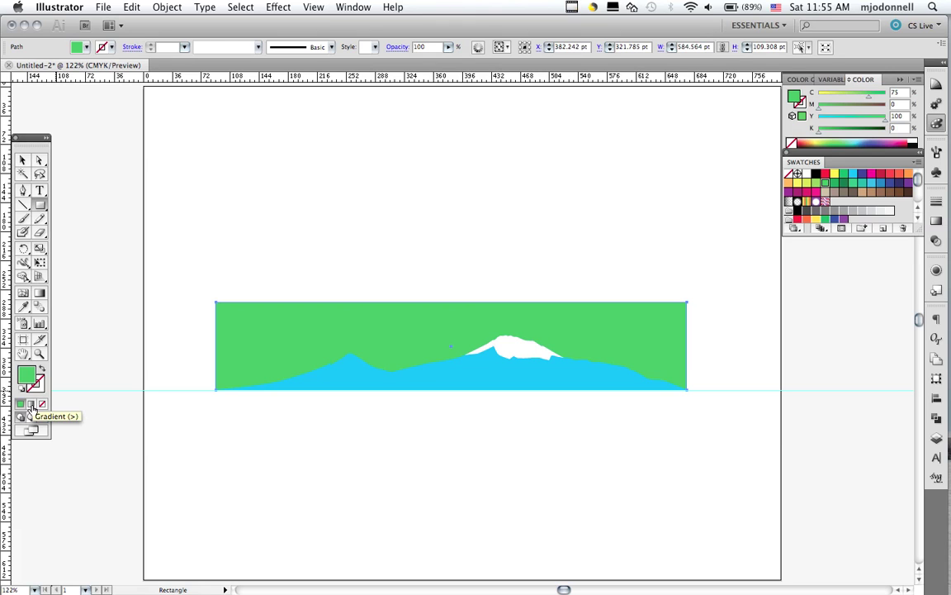
Step: Fill the backdrop rectangle with a white-to-black linear gradient running vertically from top to bottom
{"action": "left_click", "coordinate": [32, 405]}
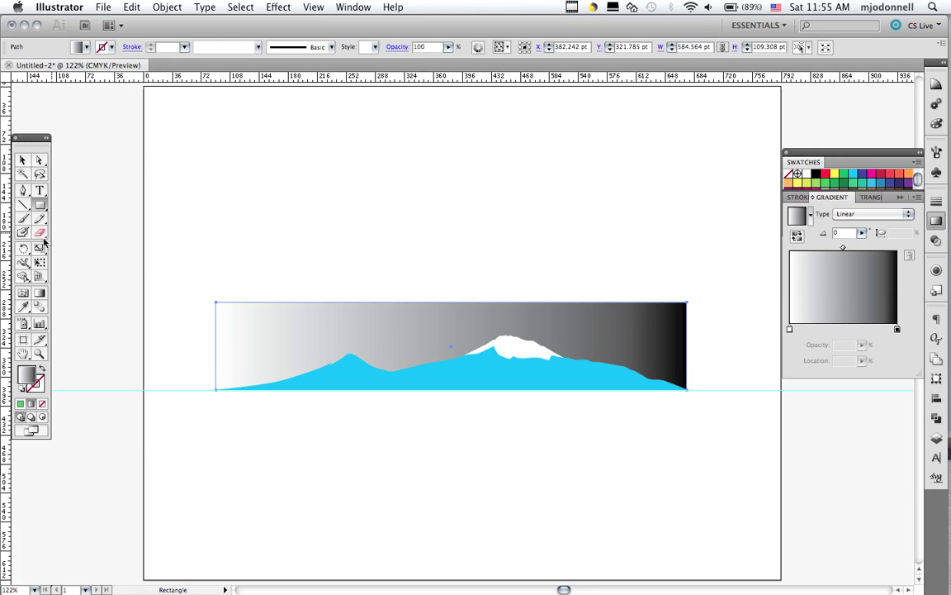
{"action": "left_click", "coordinate": [41, 295]}
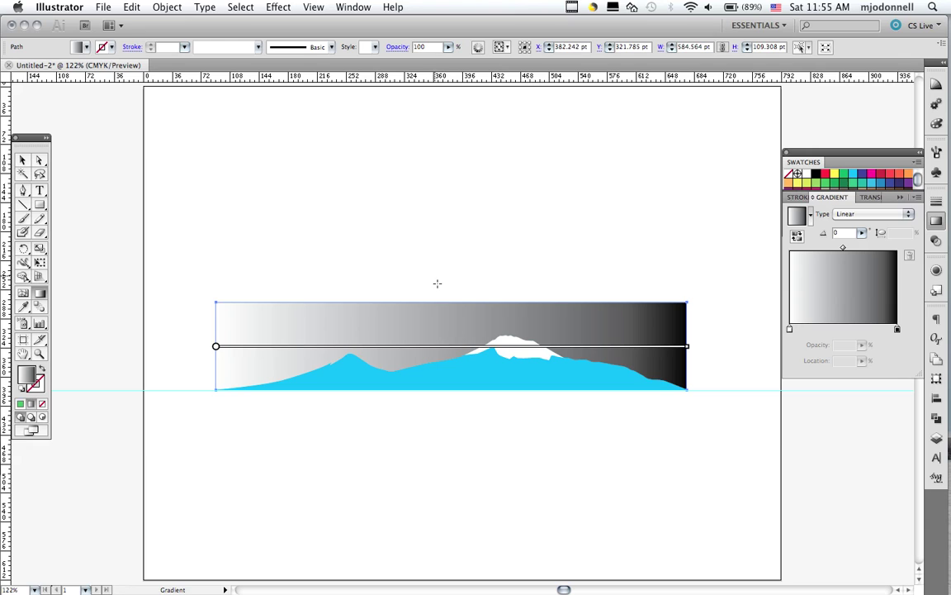
{"action": "left_click_drag", "start_coordinate": [439, 301], "coordinate": [442, 394]}
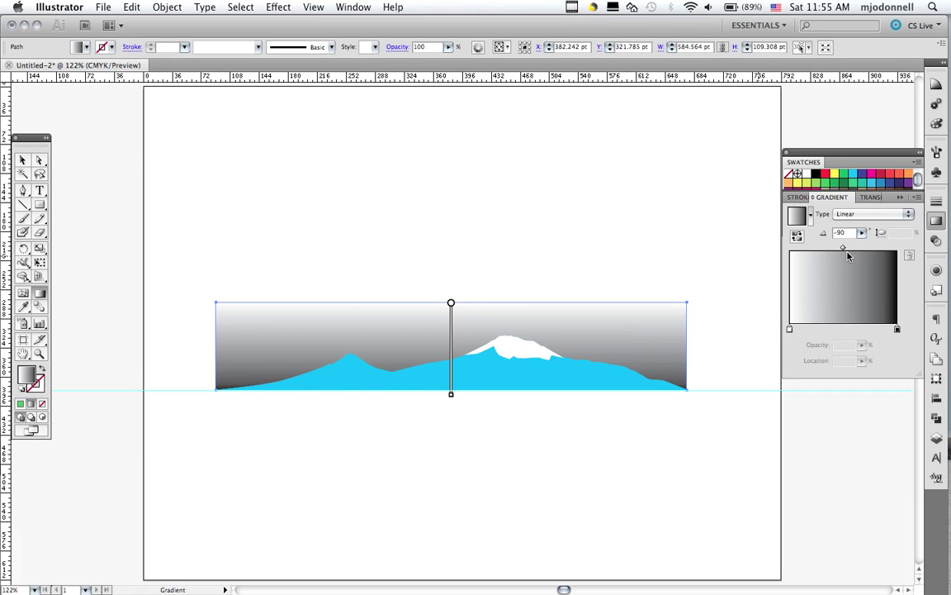
Step: Tint the gradient's white start stop salmon pink with 46 magenta in CMYK
{"action": "double_click", "coordinate": [791, 330]}
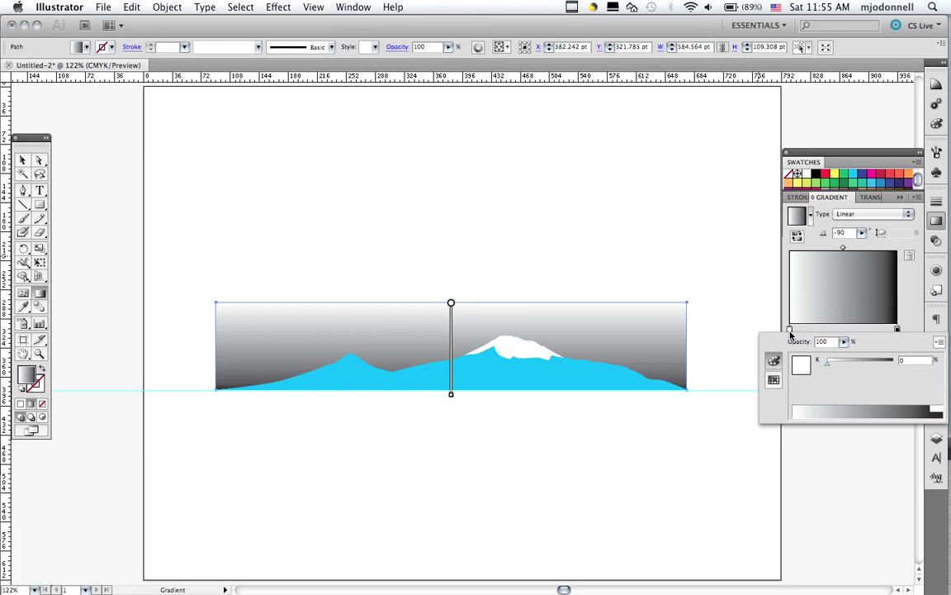
{"action": "left_click", "coordinate": [939, 341]}
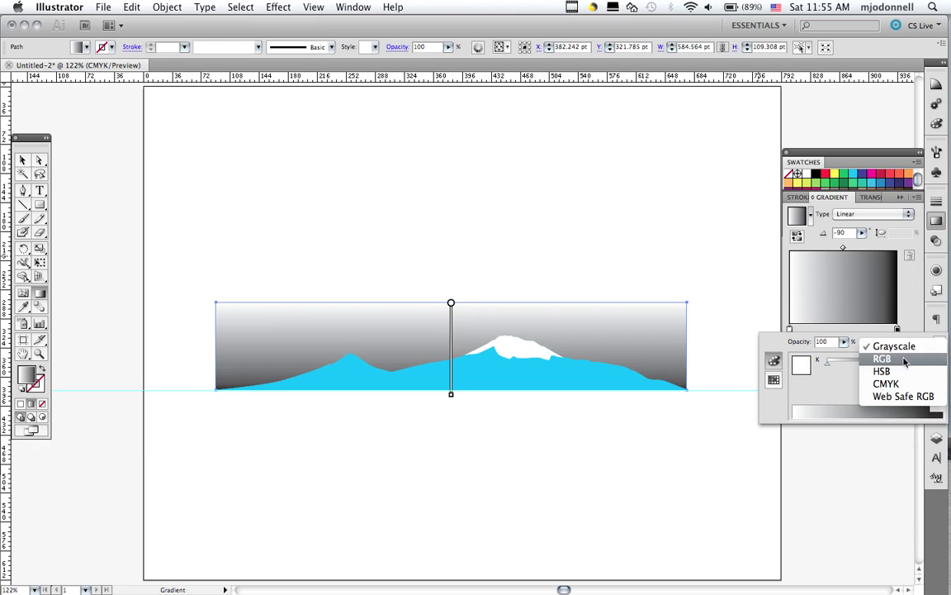
{"action": "left_click", "coordinate": [897, 385]}
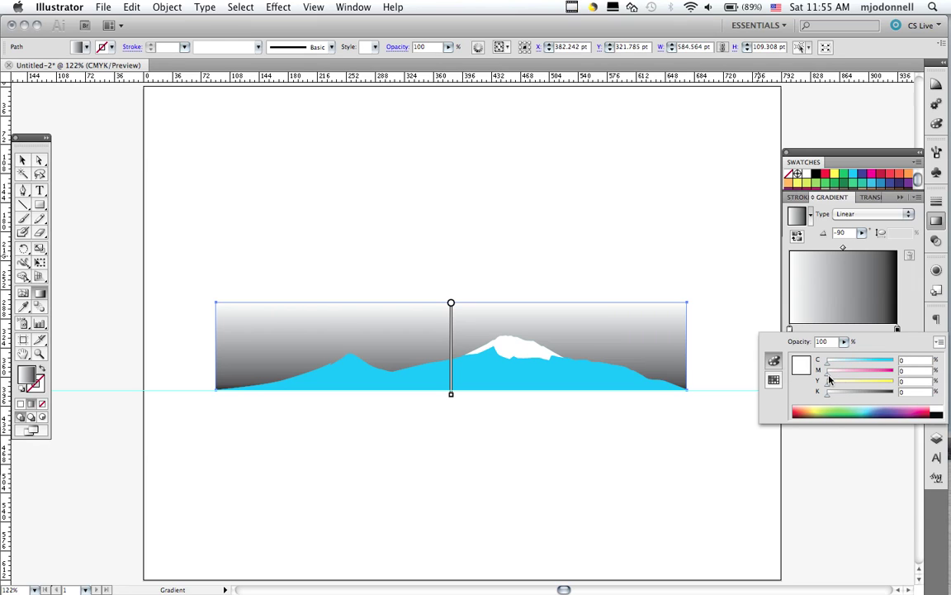
{"action": "mouse_move", "coordinate": [830, 378]}
{"action": "left_mouse_down"}
{"action": "mouse_move", "coordinate": [858, 376]}
{"action": "mouse_move", "coordinate": [847, 386]}
{"action": "left_mouse_up"}
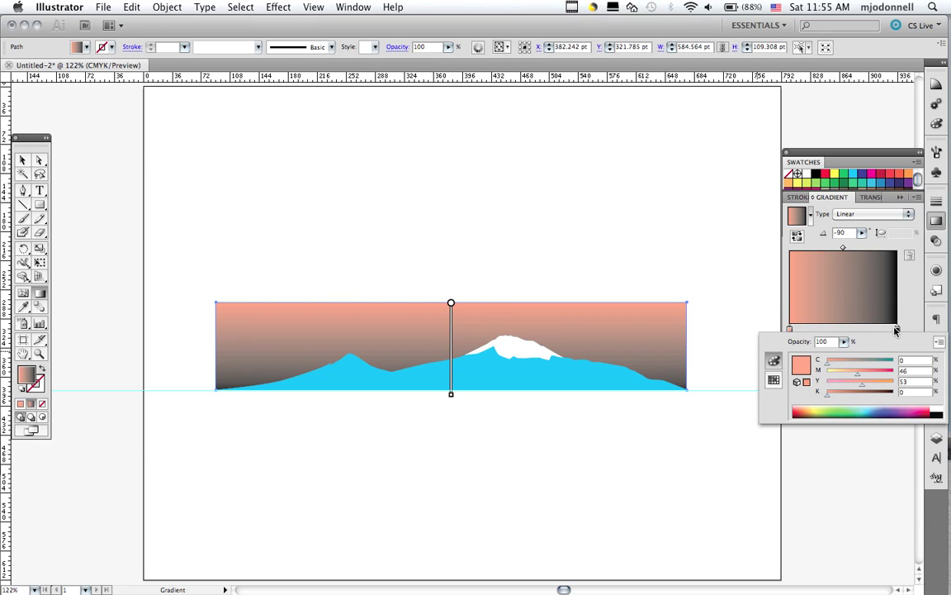
Step: Change the black end stop to pale aqua (C 45.88, Y 7.06) in CMYK
{"action": "left_click", "coordinate": [898, 330]}
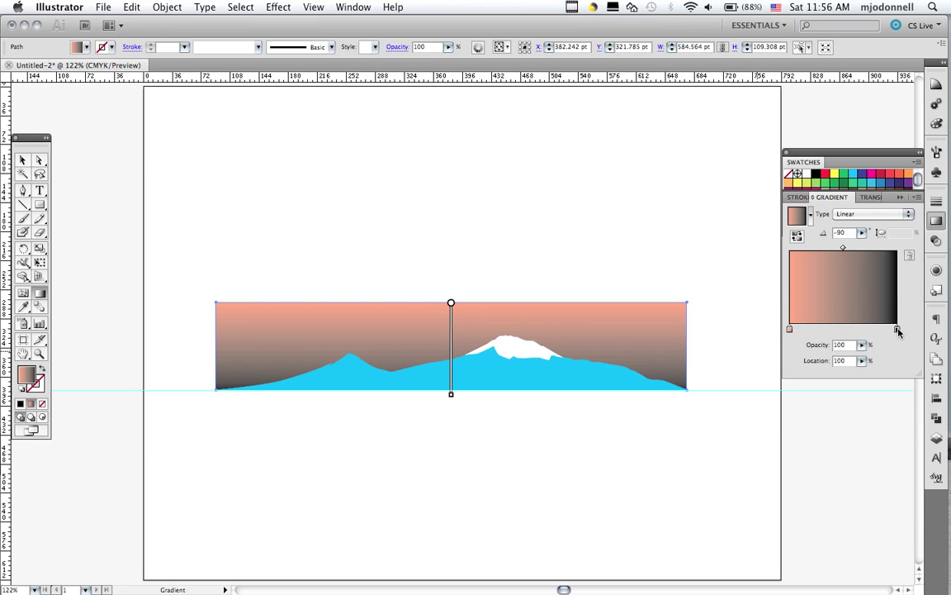
{"action": "double_click", "coordinate": [897, 329]}
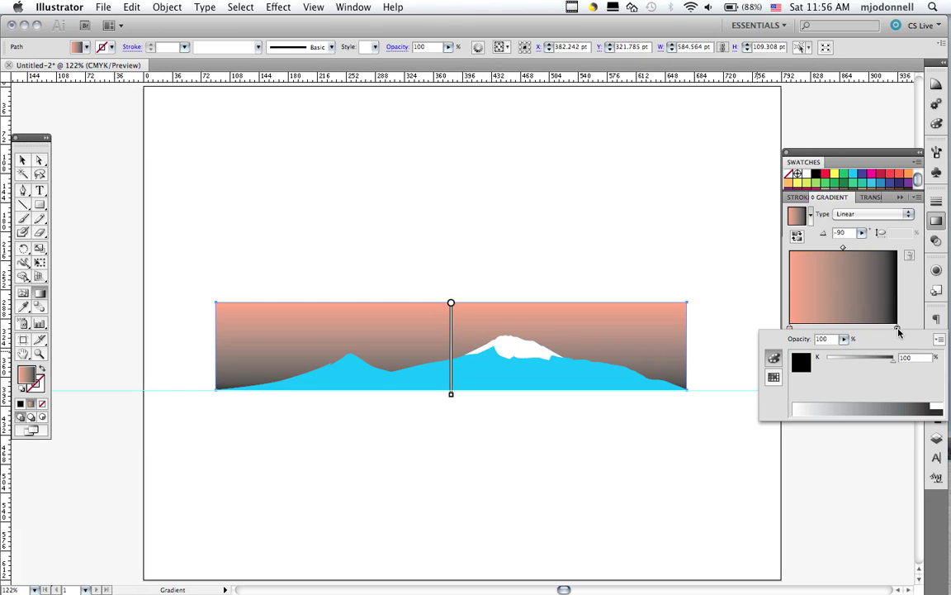
{"action": "left_click", "coordinate": [940, 339]}
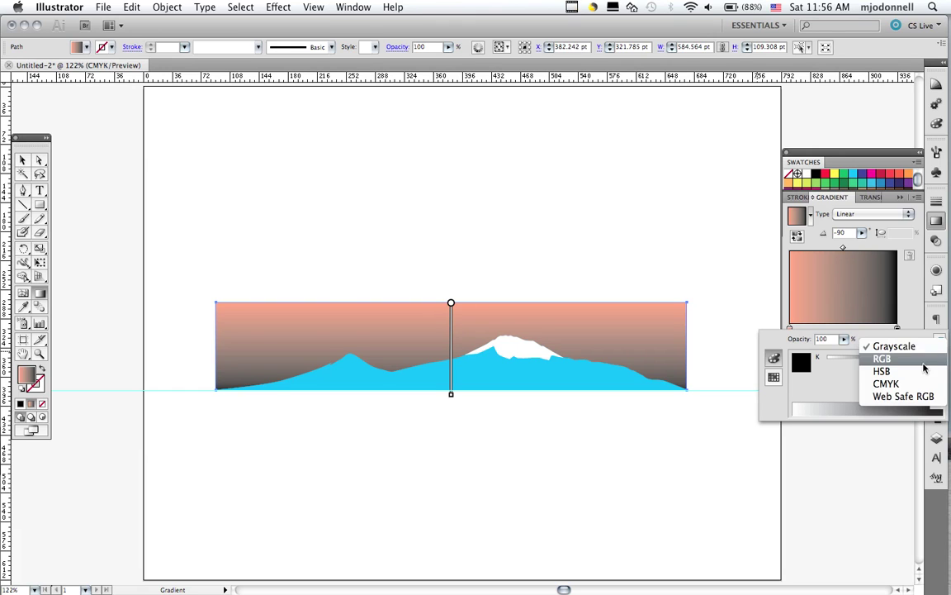
{"action": "left_click", "coordinate": [909, 384]}
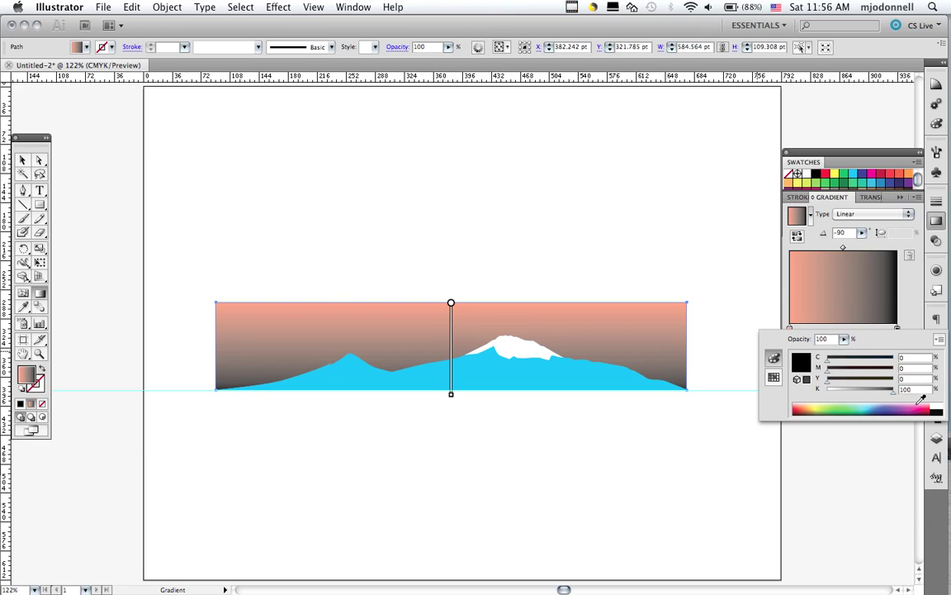
{"action": "left_click", "coordinate": [869, 401]}
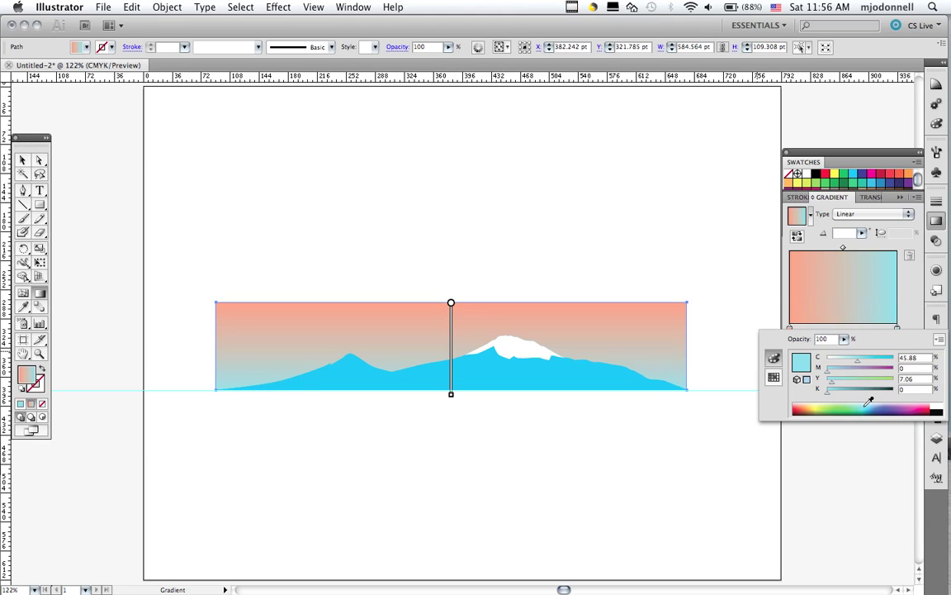
Step: Marquee-select the sky rectangle and mountain shapes together
{"action": "key", "text": "super"}
{"action": "left_click", "coordinate": [731, 459]}
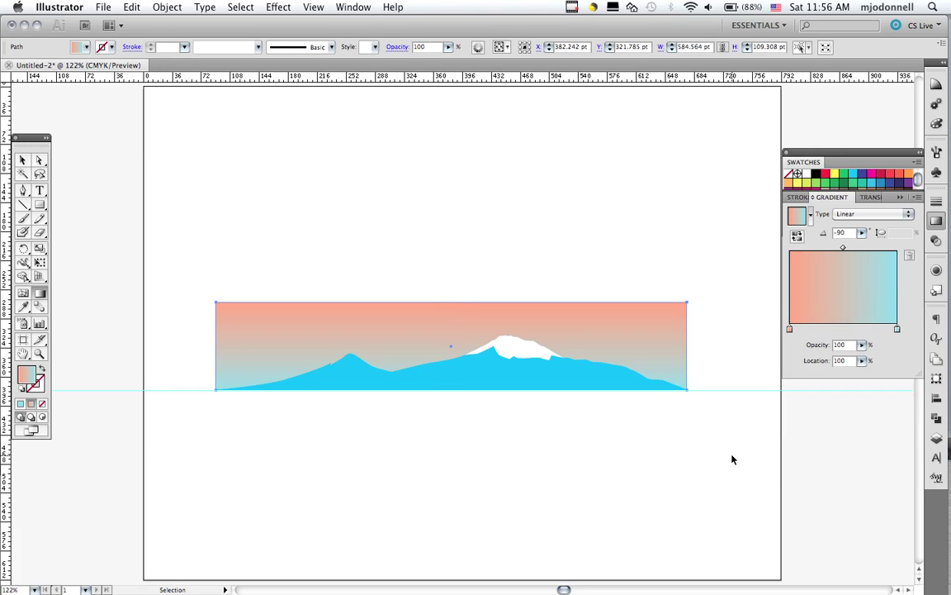
{"action": "left_click", "coordinate": [19, 159]}
{"action": "mouse_move", "coordinate": [189, 274]}
{"action": "left_mouse_down"}
{"action": "mouse_move", "coordinate": [691, 387]}
{"action": "mouse_move", "coordinate": [732, 415]}
{"action": "left_mouse_up"}
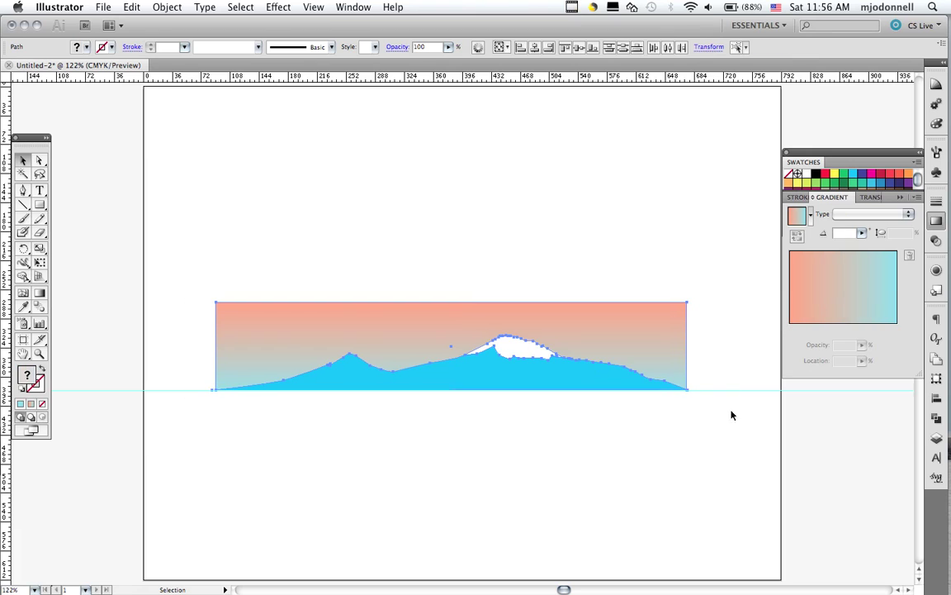
Step: Lock the selected sky and mountain artwork
{"action": "left_click", "coordinate": [175, 10]}
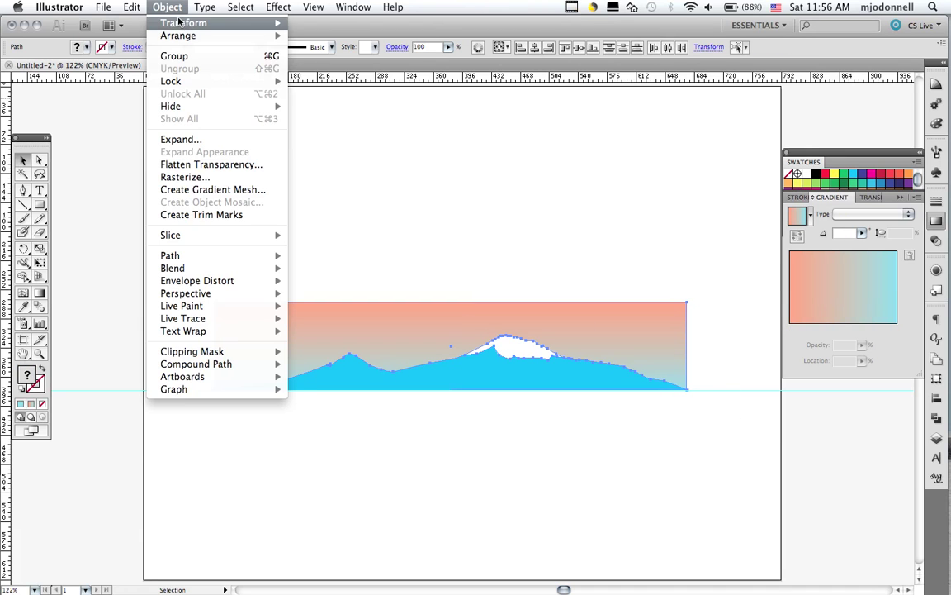
{"action": "mouse_move", "coordinate": [183, 24]}
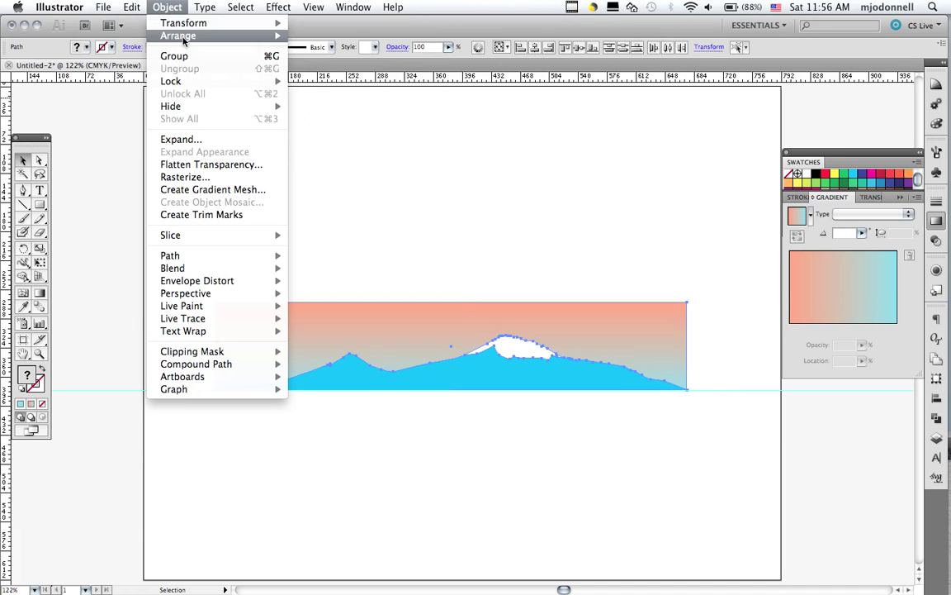
{"action": "mouse_move", "coordinate": [183, 81]}
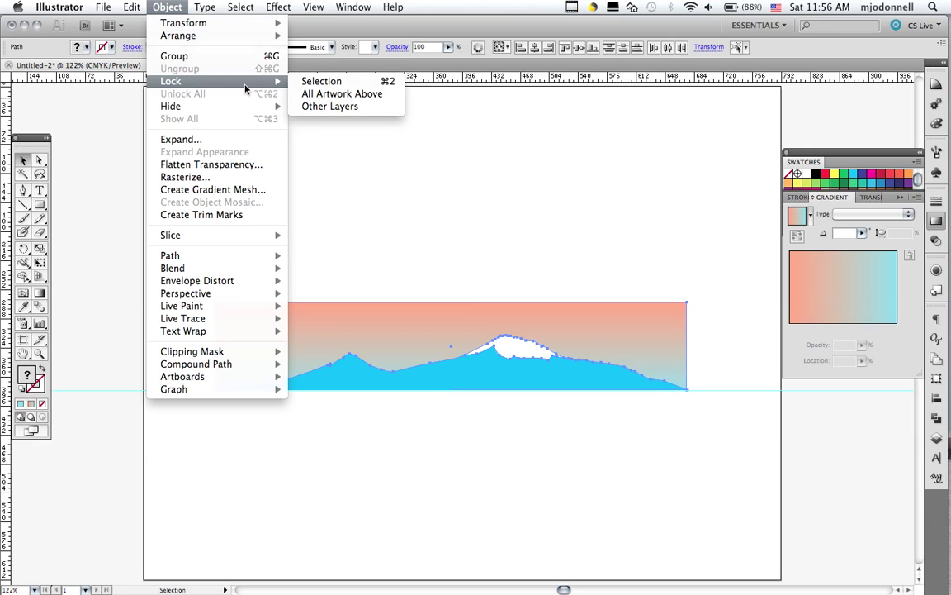
{"action": "left_click", "coordinate": [299, 81]}
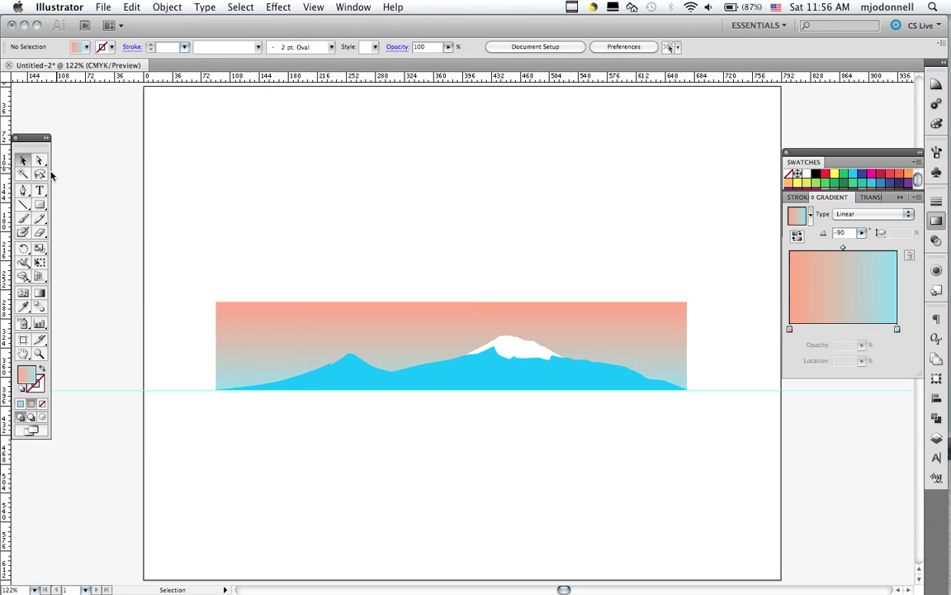
Step: Type ARMENIA above the banner, then delete it and restore the full-colour preview
{"action": "left_click", "coordinate": [39, 190]}
{"action": "left_click", "coordinate": [337, 254]}
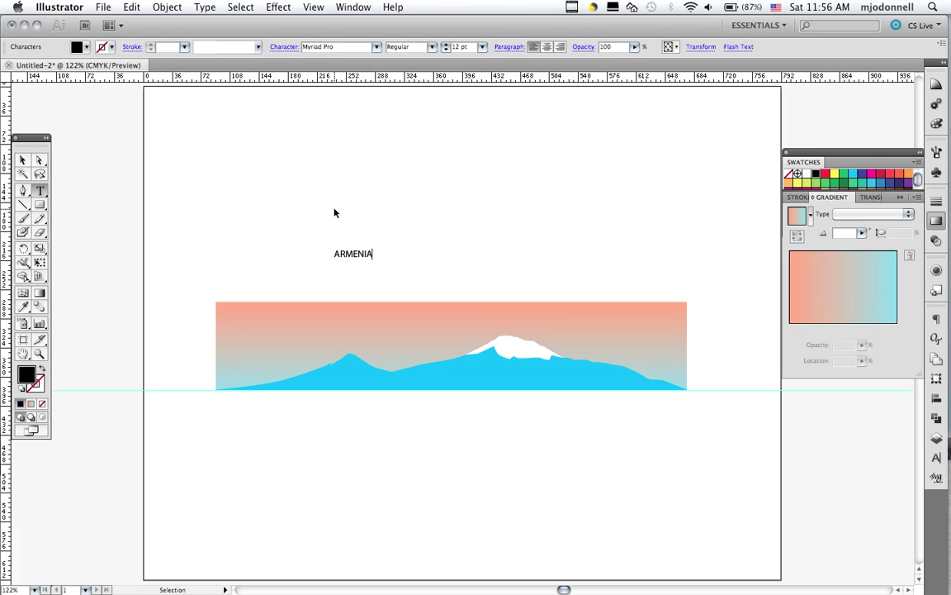
{"action": "key", "text": "super+a"}
{"action": "key", "text": "super+y"}
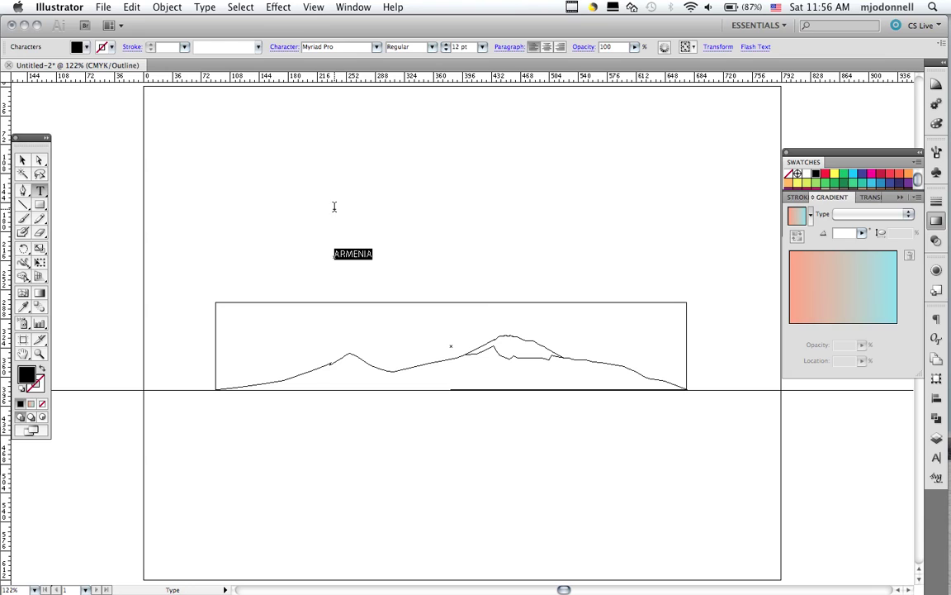
{"action": "key", "text": "BackSpace"}
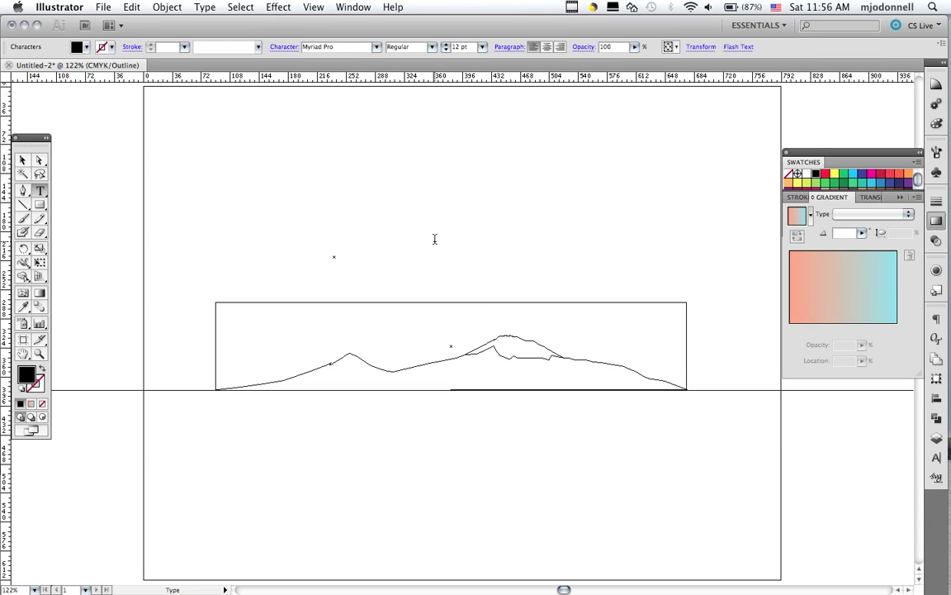
{"action": "left_click", "coordinate": [313, 9]}
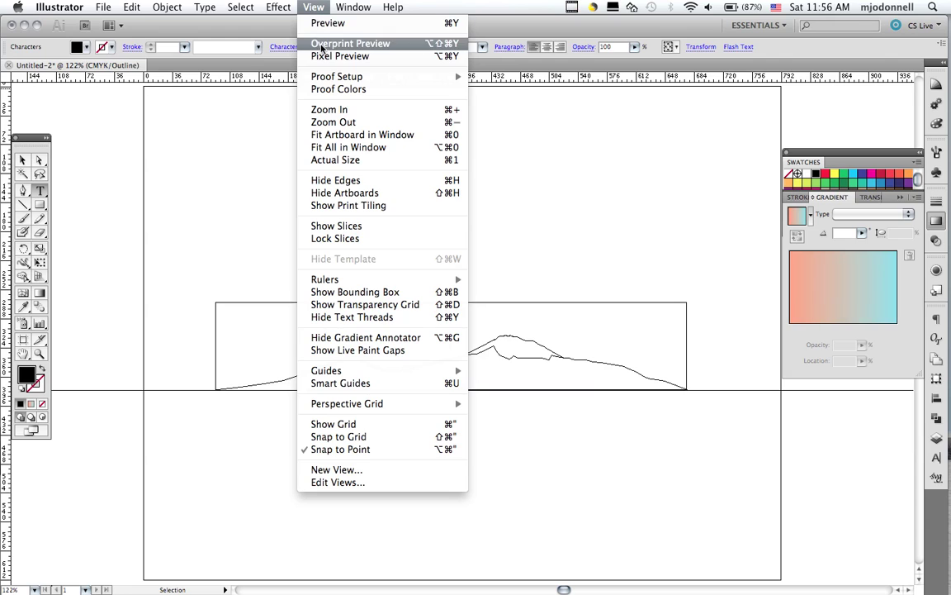
{"action": "left_click", "coordinate": [299, 43]}
Step: Select the word ARMENIA in the type object above the banner
{"action": "left_click", "coordinate": [334, 250]}
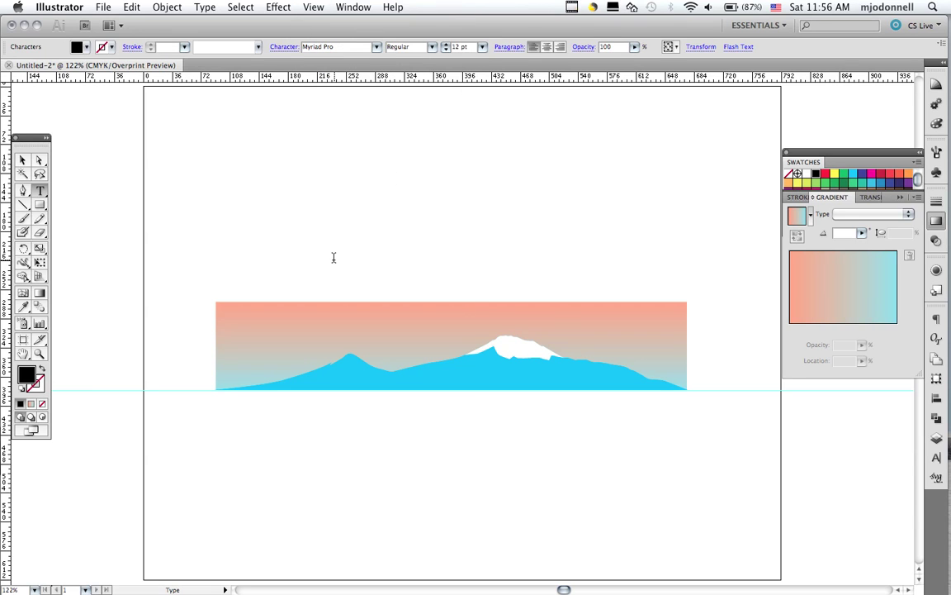
{"action": "left_click_drag", "start_coordinate": [261, 239], "coordinate": [344, 277]}
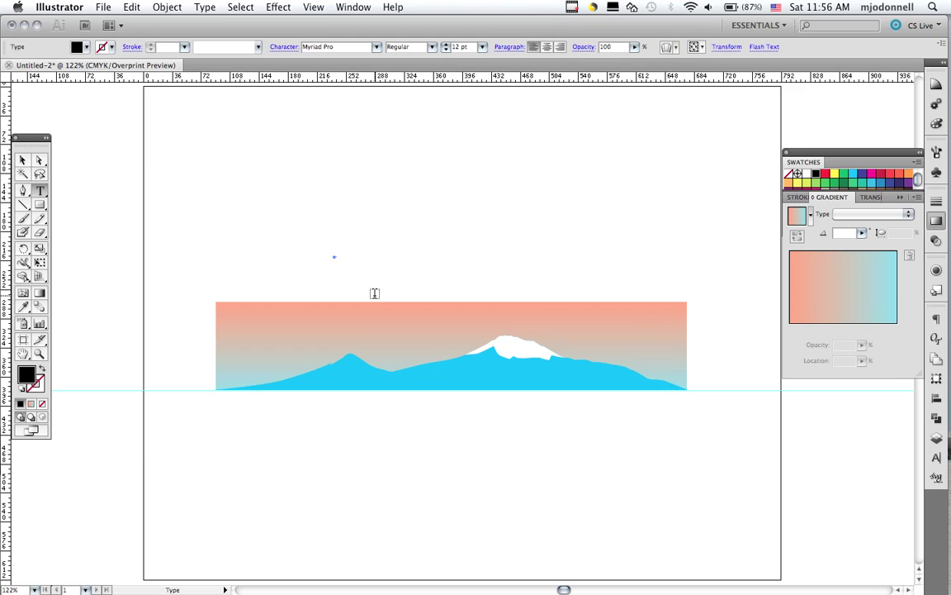
{"action": "left_click", "coordinate": [337, 256]}
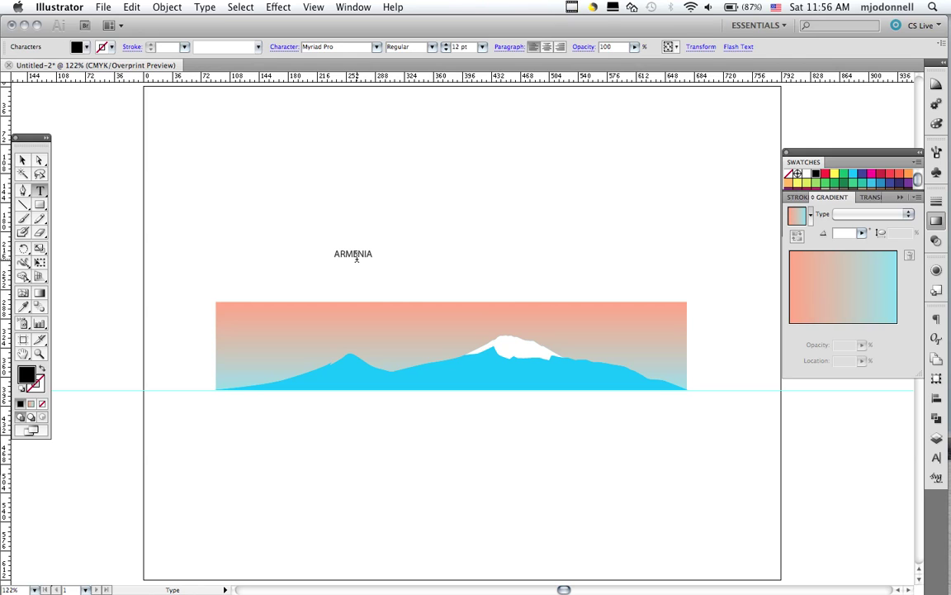
{"action": "double_click", "coordinate": [357, 255]}
{"action": "key", "text": "super+t"}
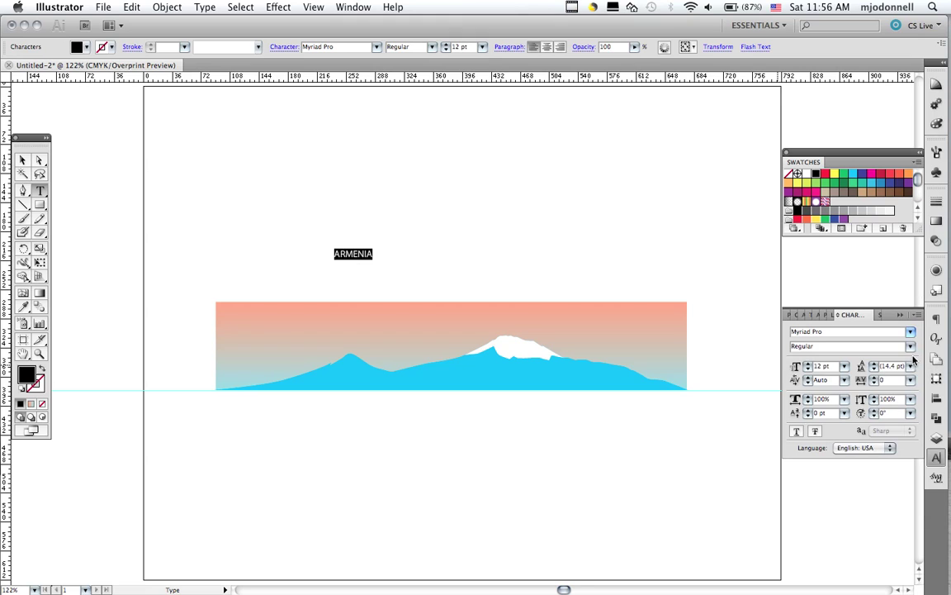
Step: Set ARMENIA in Matura MT Script Capitals and enlarge it to 30 pt
{"action": "left_click", "coordinate": [911, 333]}
{"action": "left_click", "coordinate": [911, 334]}
{"action": "left_click", "coordinate": [911, 333]}
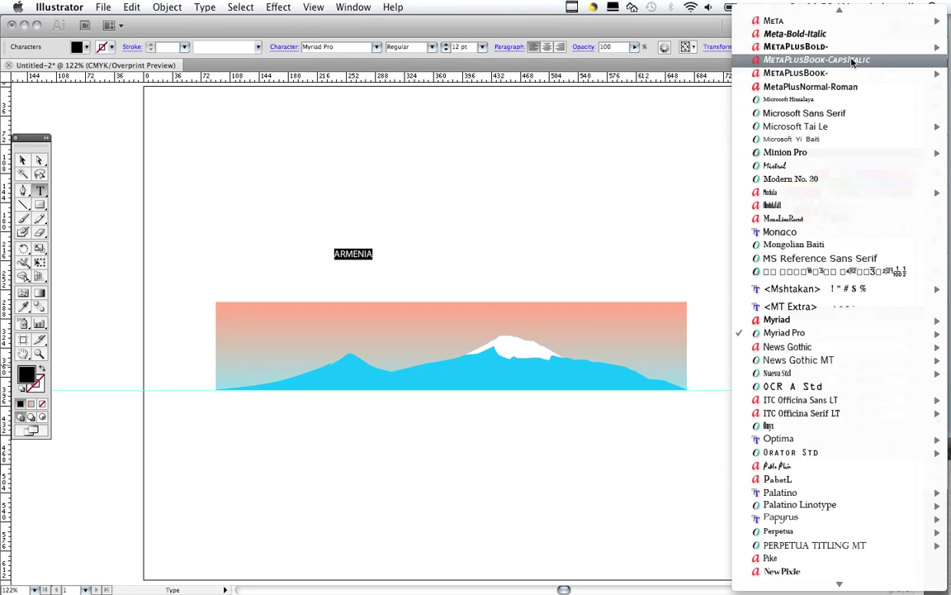
{"action": "mouse_move", "coordinate": [842, 13]}
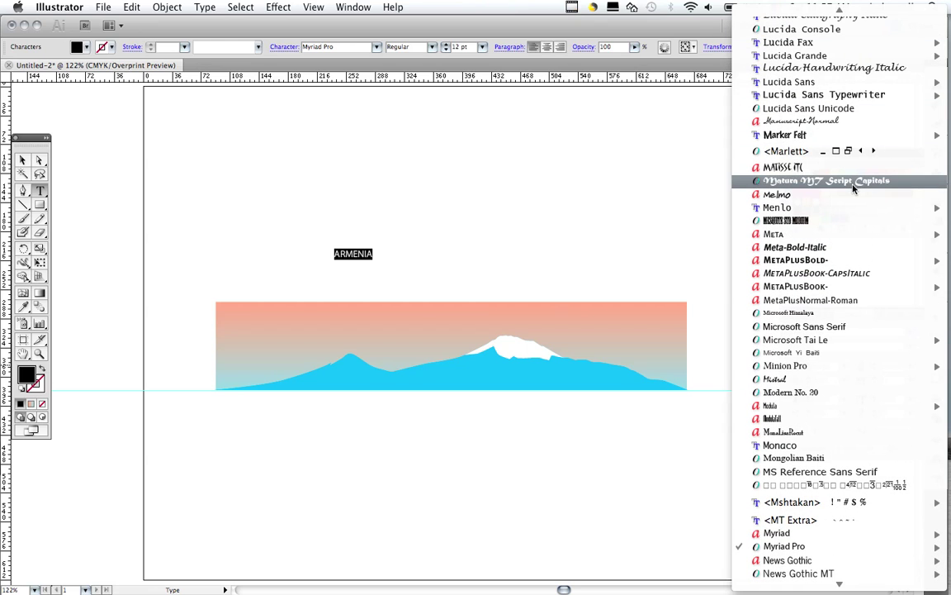
{"action": "left_click", "coordinate": [853, 188]}
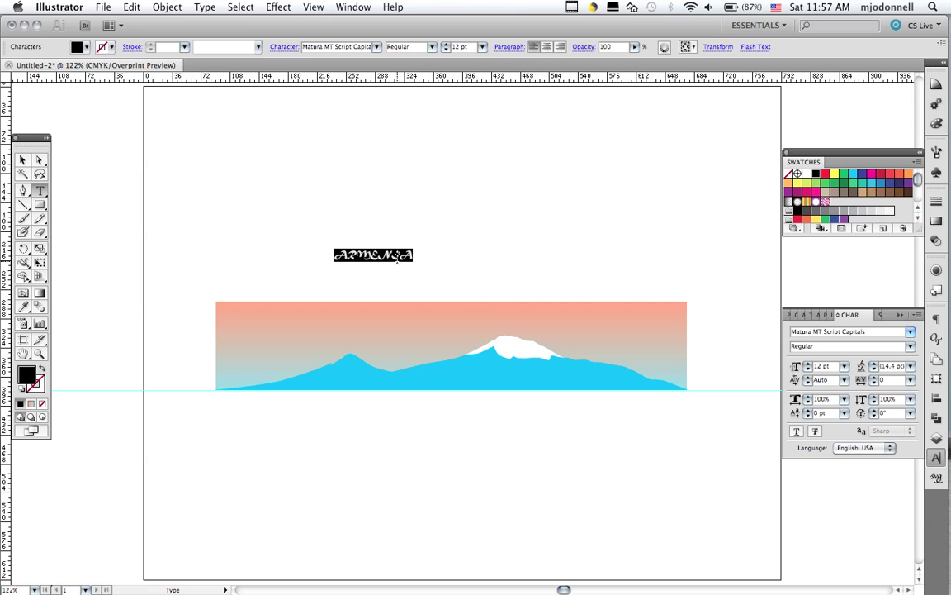
{"action": "key", "text": "super+shift+period"}
{"action": "key", "text": "super+shift+period"}
{"action": "key", "text": "super+shift+period"}
{"action": "key", "text": "super+shift+period"}
{"action": "key", "text": "super+shift+period"}
{"action": "key", "text": "super+shift+period"}
{"action": "key", "text": "super+shift+period"}
{"action": "key", "text": "super+shift+period"}
{"action": "key", "text": "super+shift+period"}
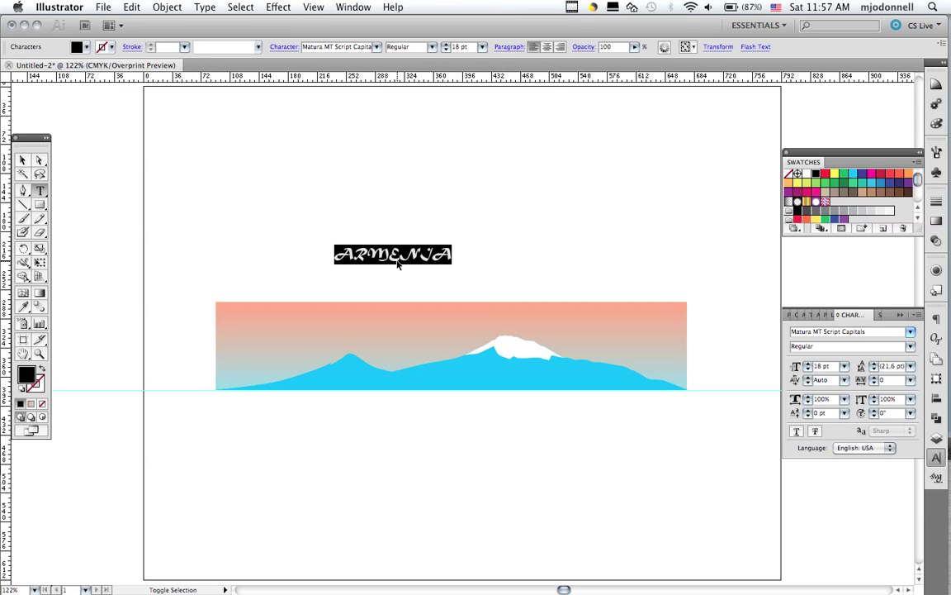
Step: Retype the title as 'Armenia', enlarge it to 54 pt, and move it onto the banner's upper-left sky
{"action": "left_click_drag", "start_coordinate": [366, 252], "coordinate": [530, 254]}
{"action": "type", "text": "r"}
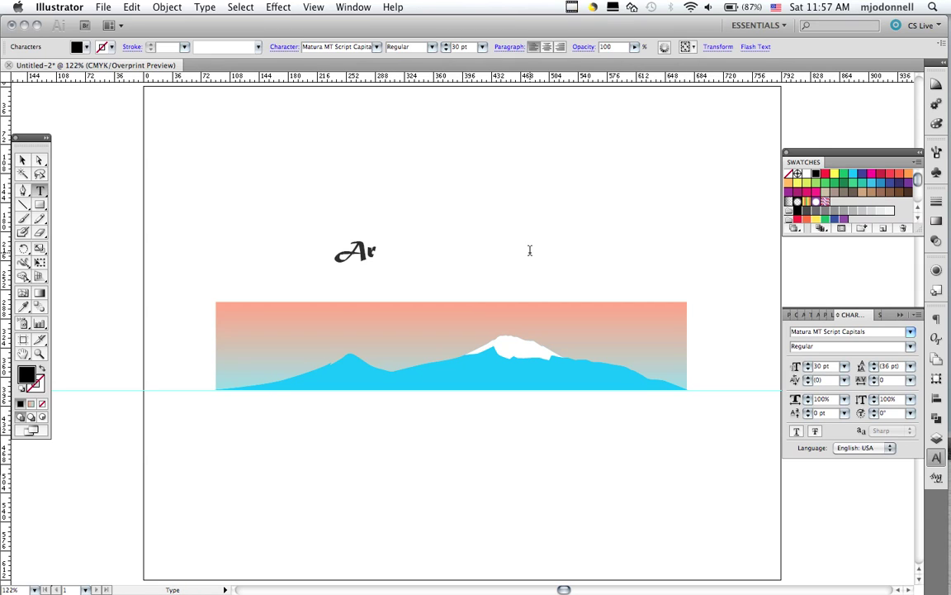
{"action": "type", "text": "menia"}
{"action": "key", "text": "super+a"}
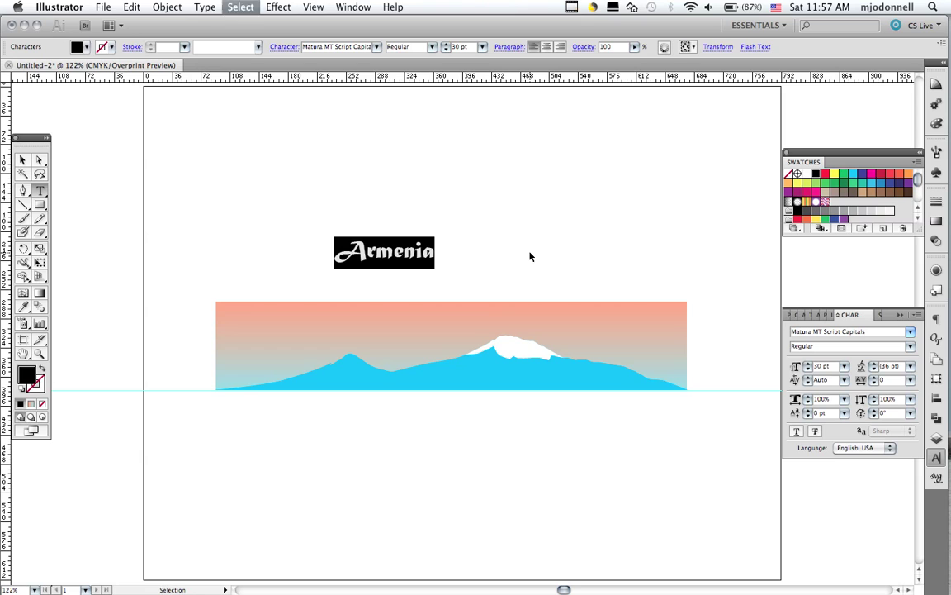
{"action": "key", "text": "super+shift+period"}
{"action": "key", "text": "super+shift+period"}
{"action": "key", "text": "super+shift+period"}
{"action": "key", "text": "super+shift+period"}
{"action": "key", "text": "super+shift+period"}
{"action": "key", "text": "super+shift+period"}
{"action": "key", "text": "super+shift+period"}
{"action": "key", "text": "super+shift+period"}
{"action": "key", "text": "super+shift+period"}
{"action": "key", "text": "super+shift+period"}
{"action": "key", "text": "super+shift+period"}
{"action": "key", "text": "super+shift+period"}
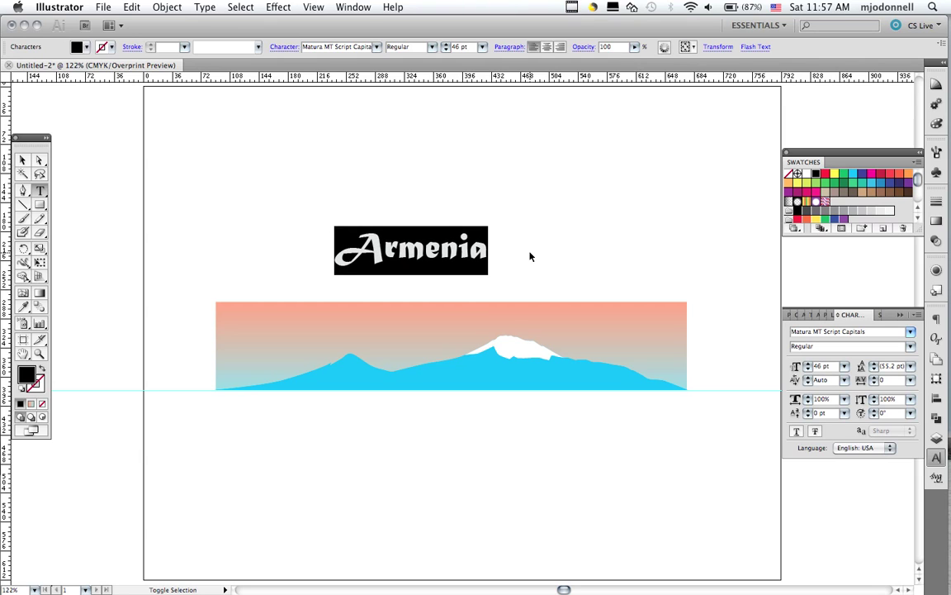
{"action": "left_click_drag", "start_coordinate": [403, 237], "coordinate": [316, 325]}
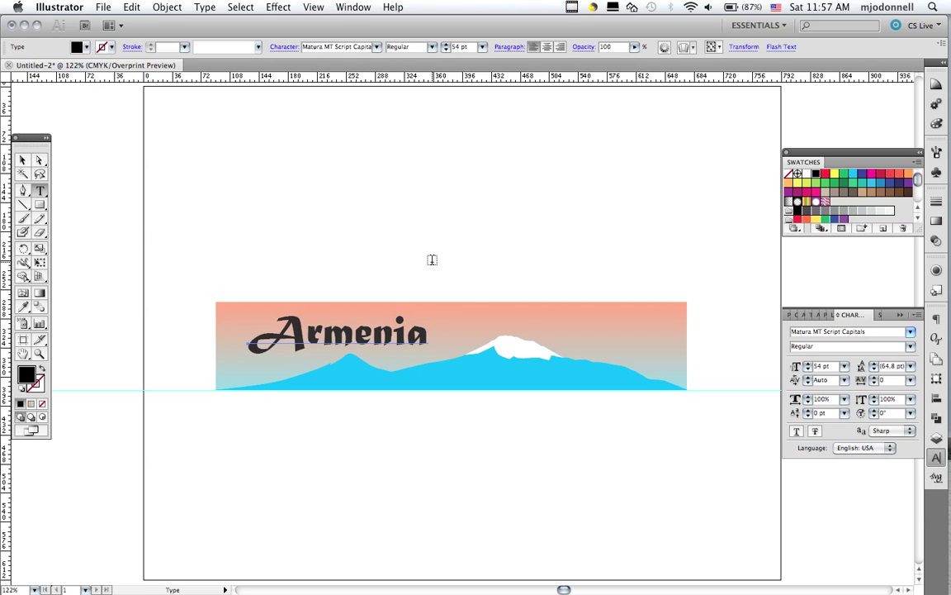